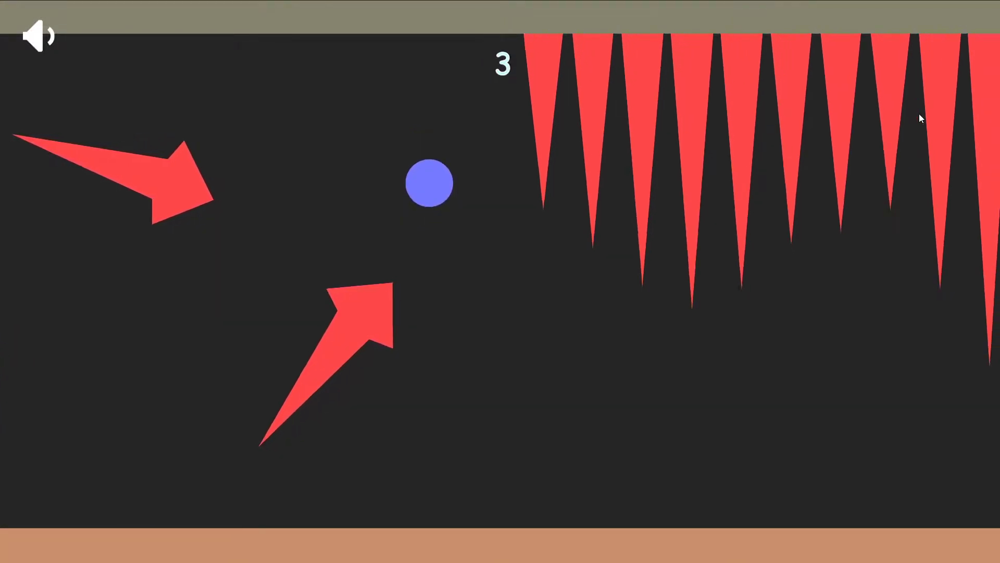
{"action": "left_click", "coordinate": [919, 113]}
{"action": "left_click", "coordinate": [919, 114]}
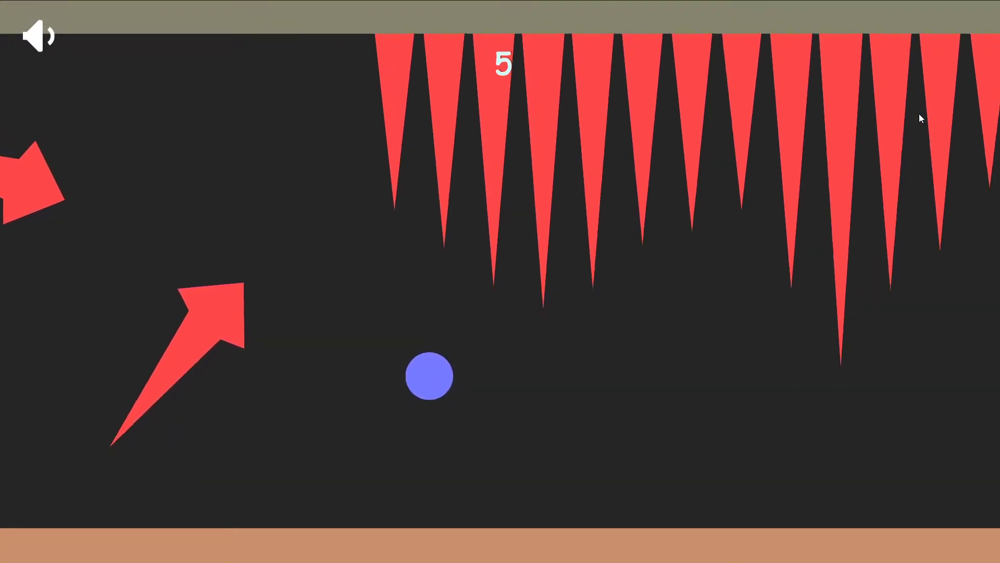
{"action": "left_click", "coordinate": [919, 114]}
{"action": "left_click", "coordinate": [919, 114]}
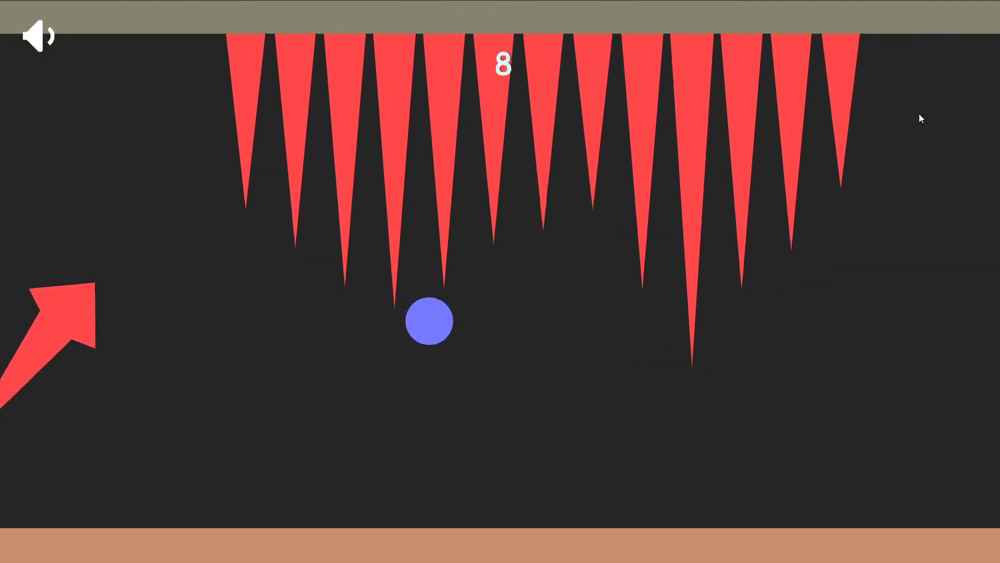
{"action": "left_click", "coordinate": [919, 114]}
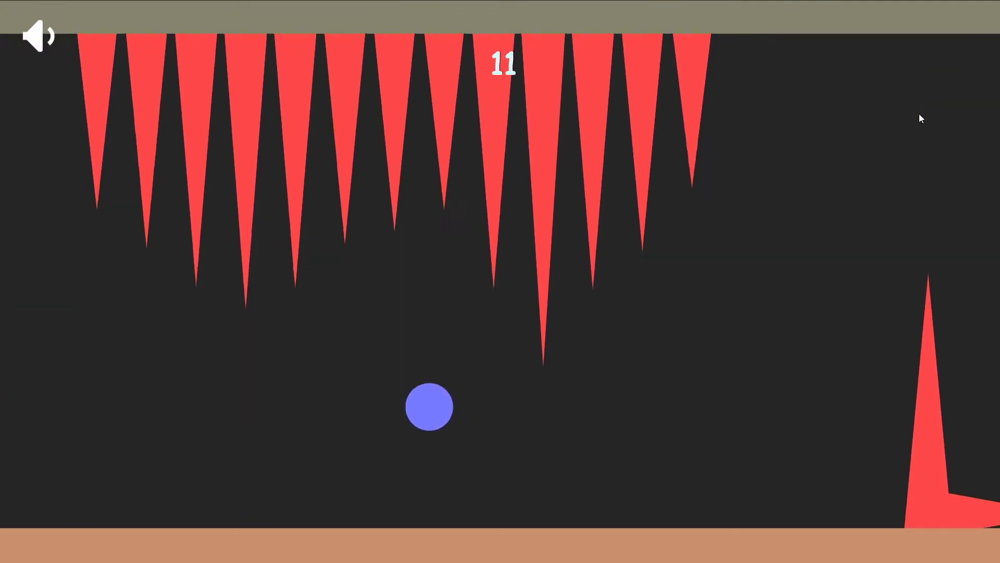
{"action": "left_click", "coordinate": [919, 115]}
{"action": "left_click", "coordinate": [919, 115]}
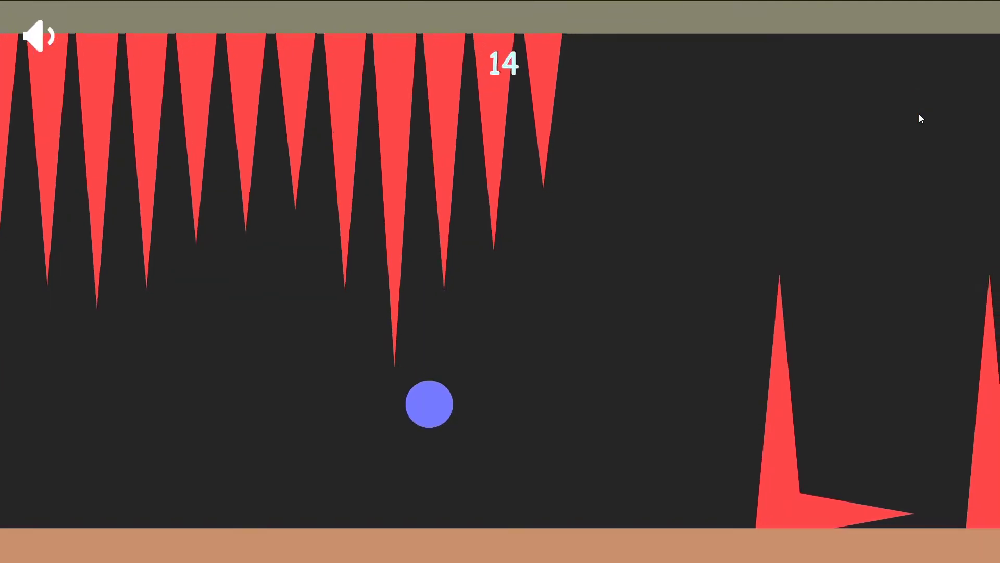
{"action": "left_click", "coordinate": [919, 115]}
{"action": "left_click", "coordinate": [920, 114]}
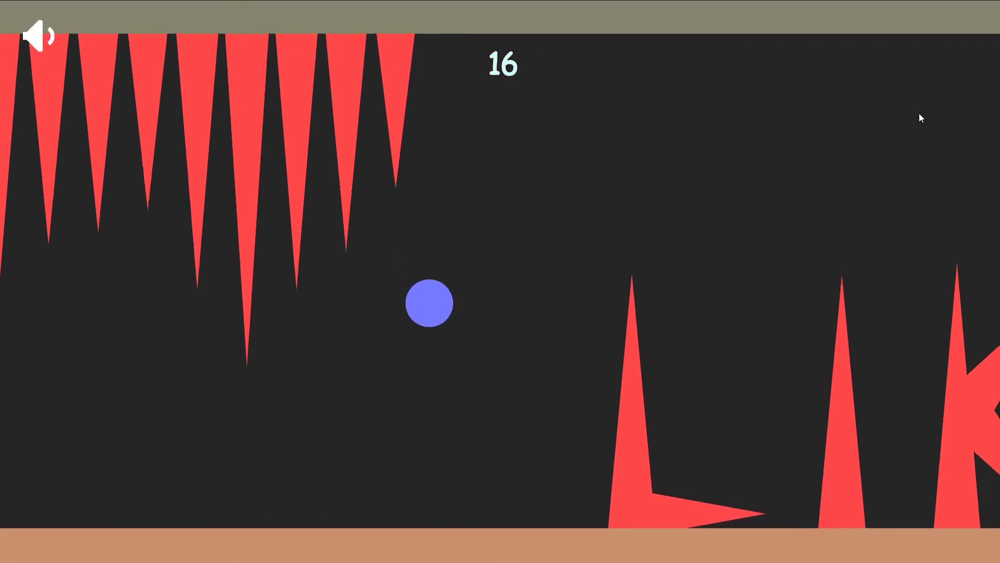
{"action": "left_click", "coordinate": [920, 114]}
{"action": "left_click", "coordinate": [920, 114]}
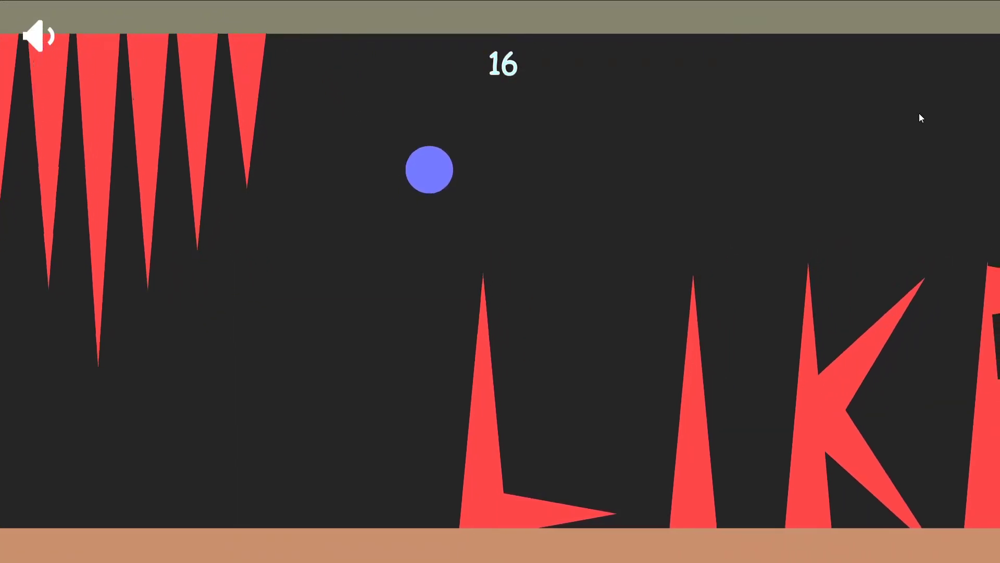
{"action": "left_click", "coordinate": [920, 117]}
{"action": "left_click", "coordinate": [919, 117]}
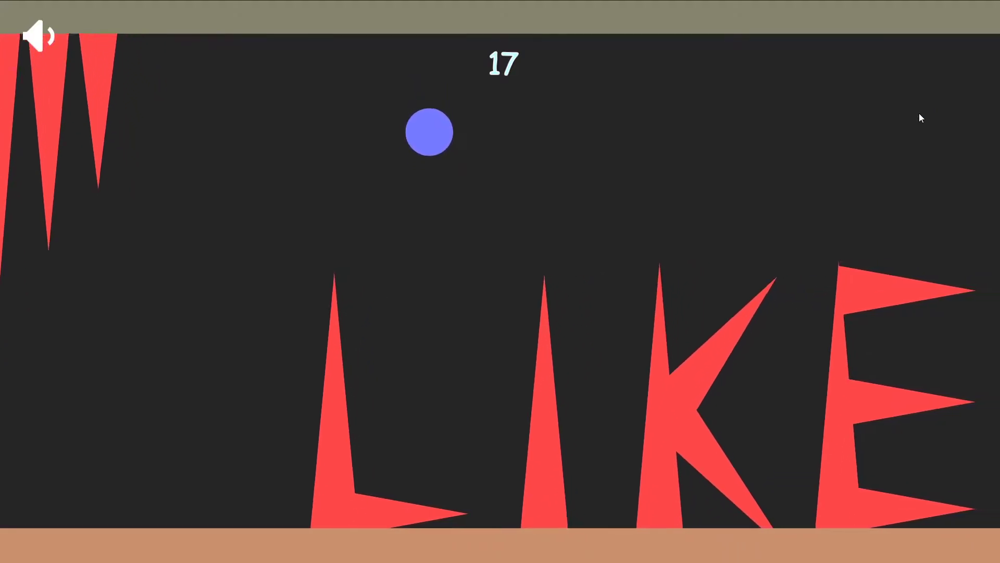
{"action": "left_click", "coordinate": [920, 116]}
{"action": "left_click", "coordinate": [919, 117]}
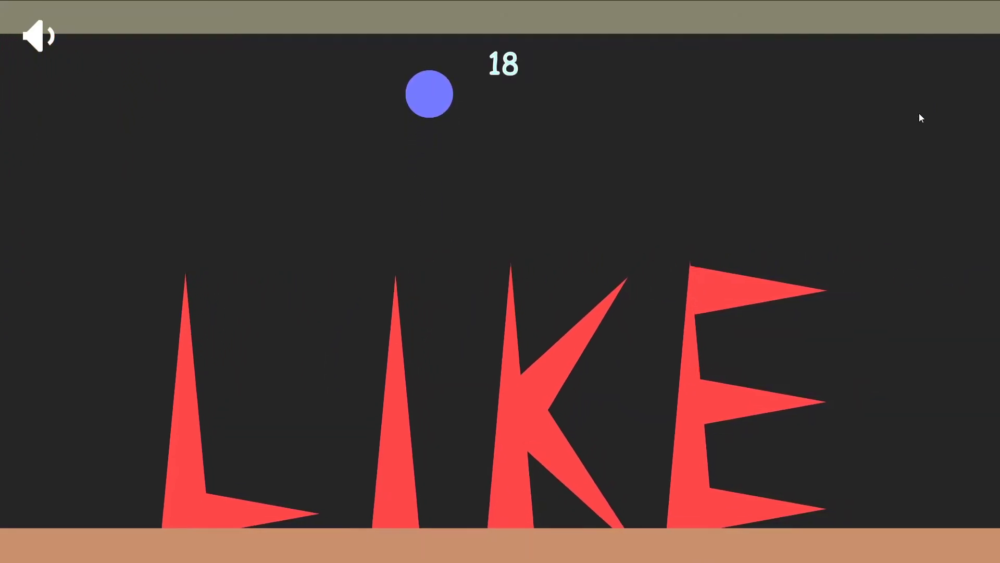
{"action": "left_click", "coordinate": [920, 117]}
{"action": "left_click", "coordinate": [920, 117]}
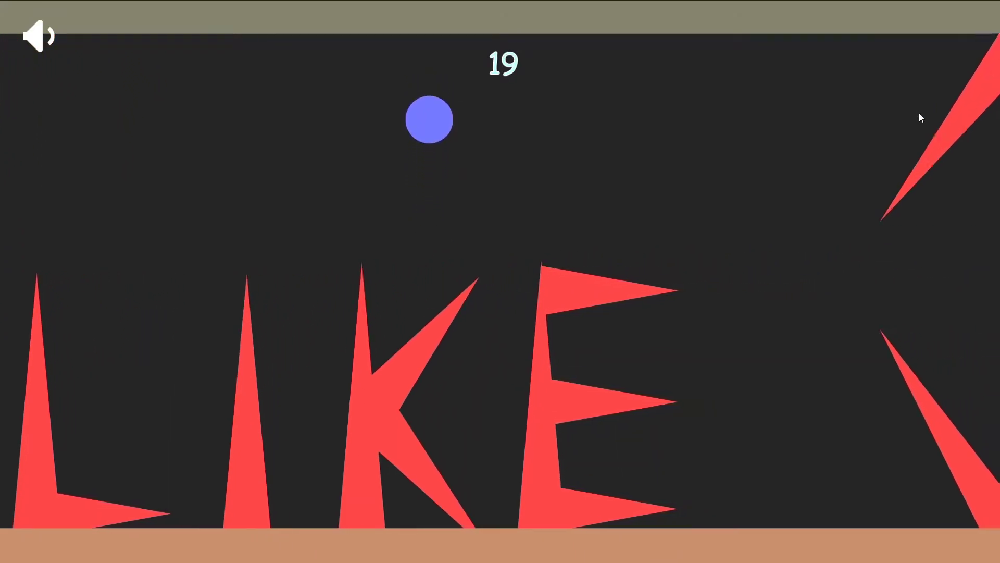
{"action": "left_click", "coordinate": [920, 117]}
{"action": "left_click", "coordinate": [919, 116]}
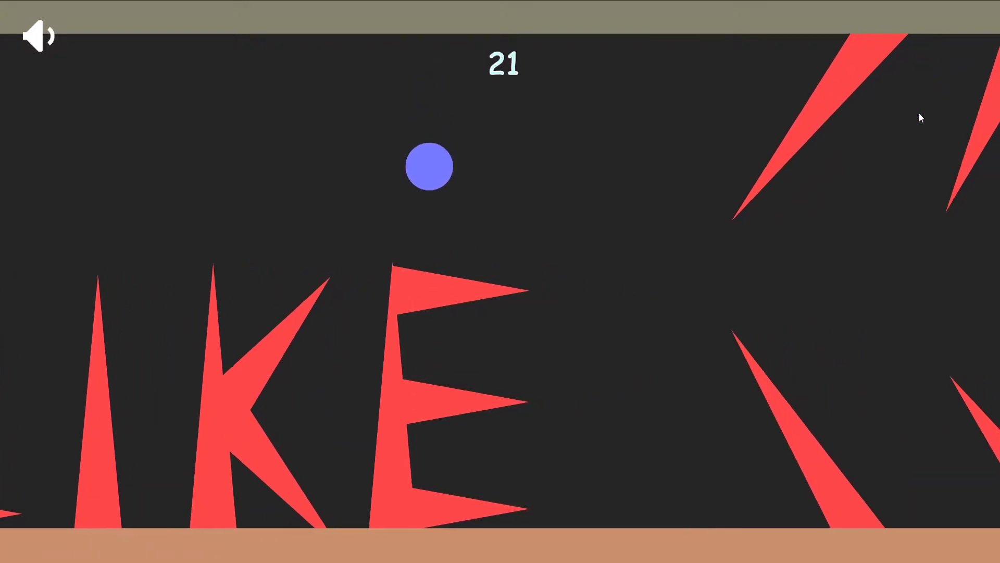
{"action": "left_click", "coordinate": [920, 115]}
{"action": "left_click", "coordinate": [919, 114]}
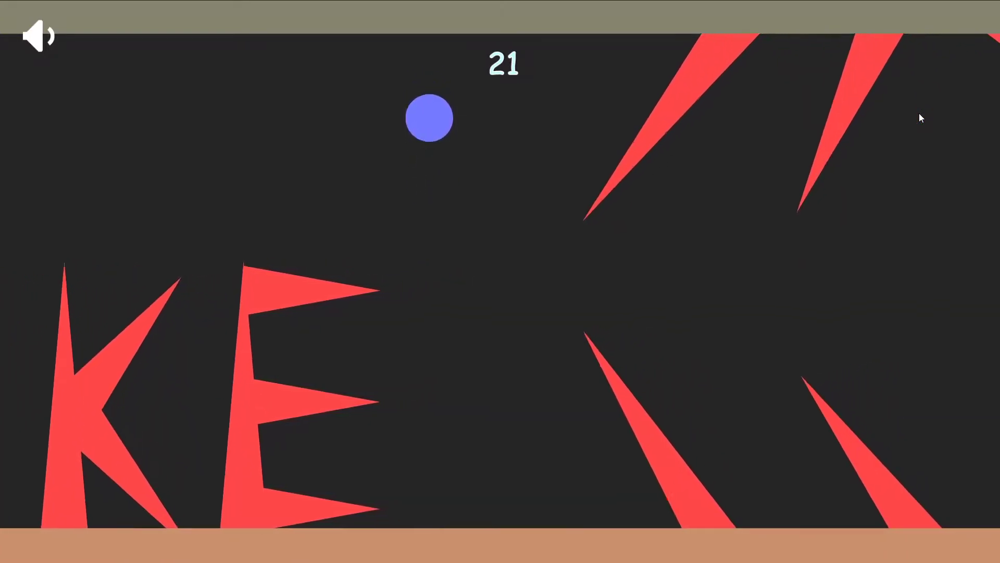
{"action": "left_click", "coordinate": [920, 115]}
{"action": "left_click", "coordinate": [920, 115]}
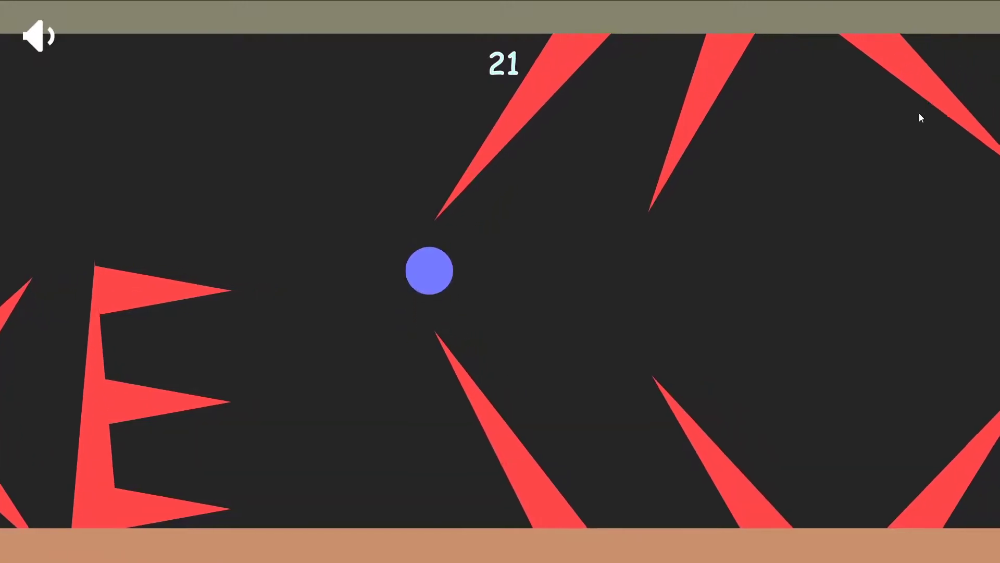
{"action": "left_click", "coordinate": [920, 116]}
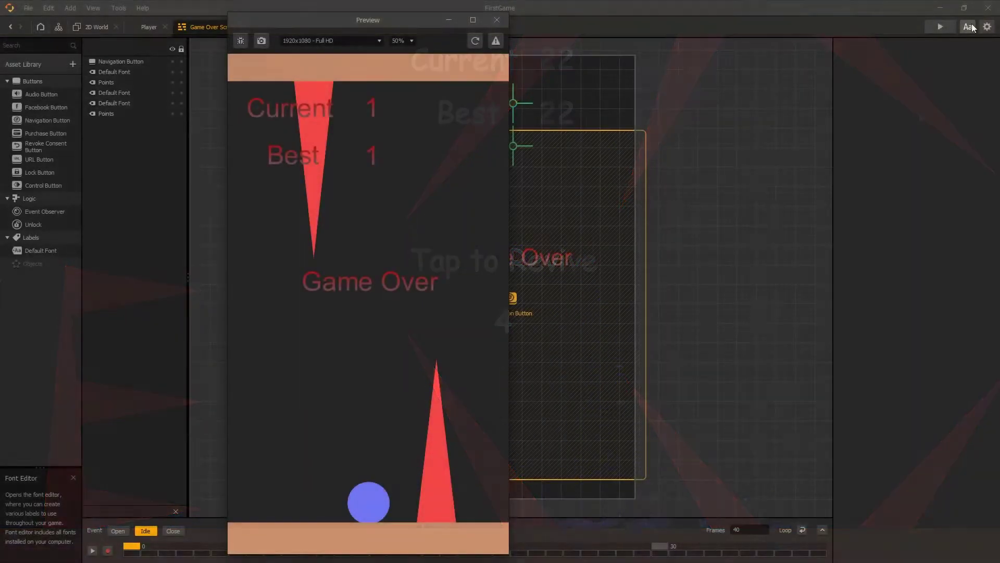
Open the font builder and set the default font's main color to light cyan #aefffa
{"action": "left_click", "coordinate": [969, 26]}
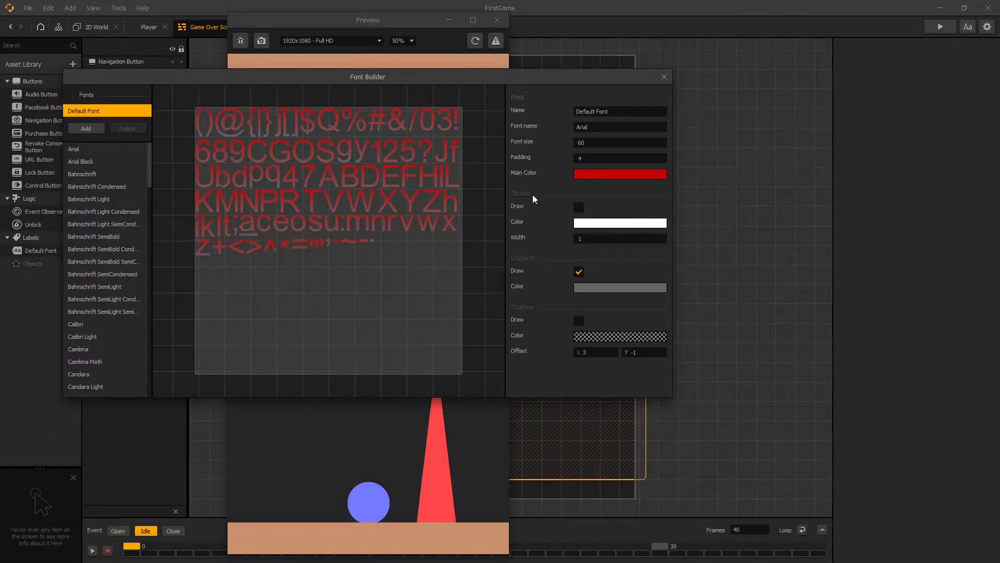
{"action": "left_click", "coordinate": [599, 174]}
{"action": "left_click_drag", "start_coordinate": [418, 215], "coordinate": [419, 210]}
{"action": "left_click_drag", "start_coordinate": [489, 172], "coordinate": [490, 146]}
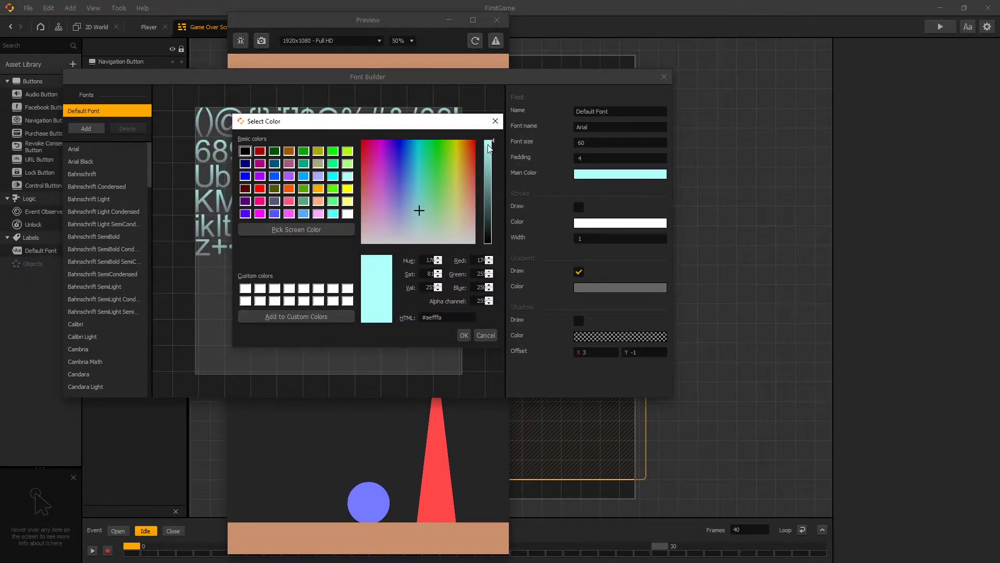
{"action": "left_click", "coordinate": [463, 335]}
Turn off the default font's gradient and draw a white stroke with width 2
{"action": "left_click", "coordinate": [578, 271]}
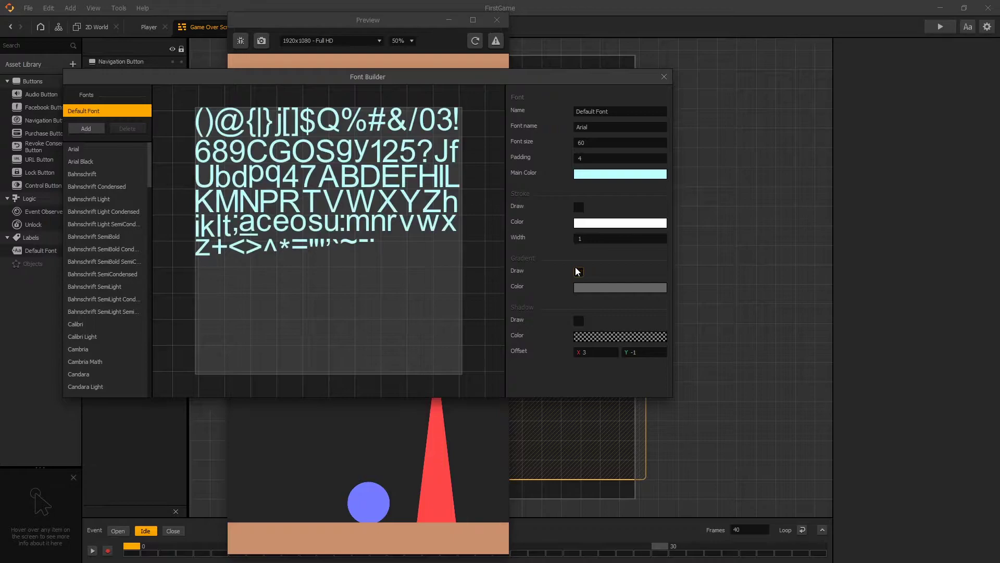
{"action": "left_click", "coordinate": [578, 207]}
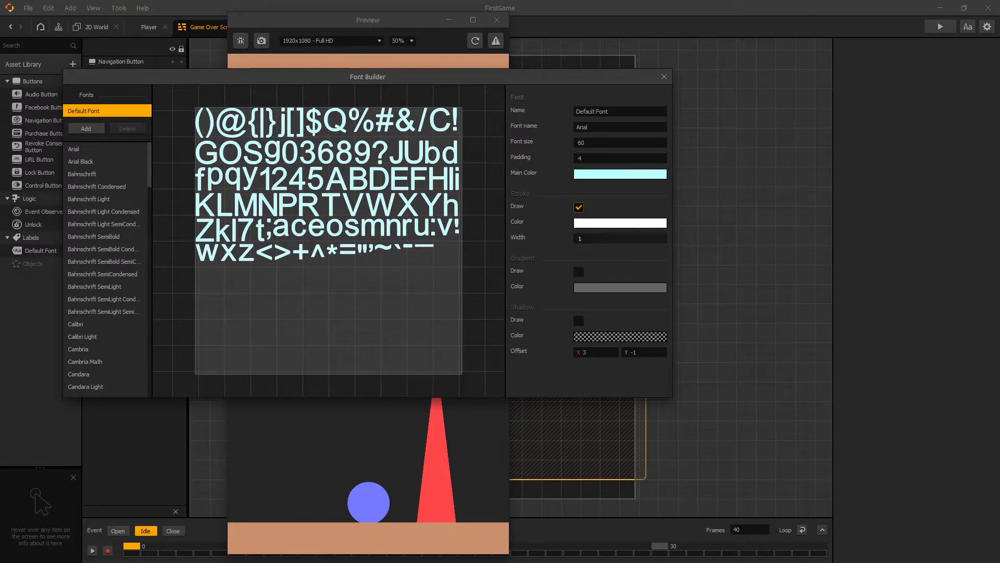
{"action": "left_click", "coordinate": [590, 239]}
{"action": "type", "text": "2"}
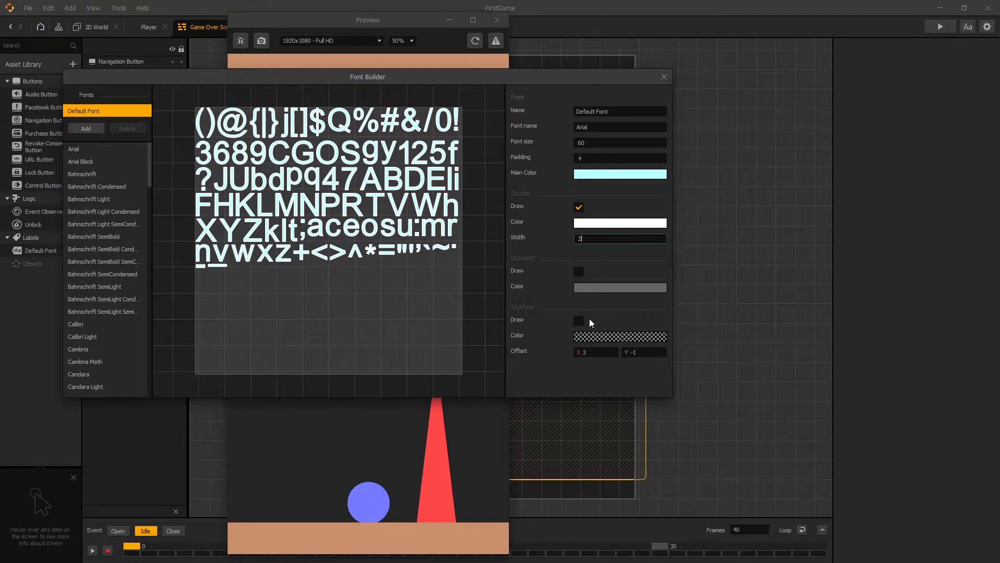
Enable the default font's shadow, change its typeface to Comic Sans MS, and close the font builder
{"action": "left_click", "coordinate": [580, 321]}
{"action": "left_click", "coordinate": [579, 321]}
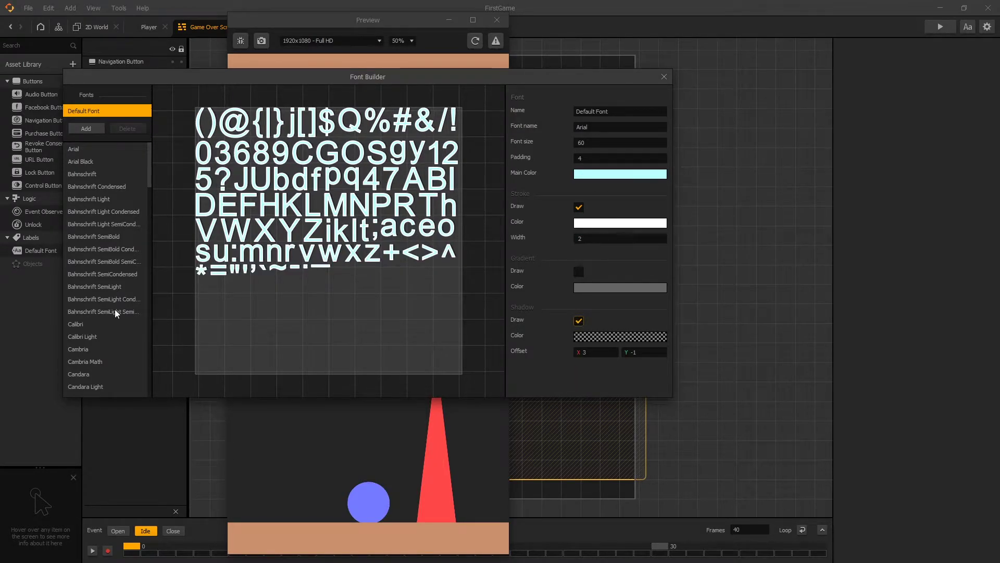
{"action": "scroll", "coordinate": [115, 312], "scroll_direction": "down", "scroll_amount": 4}
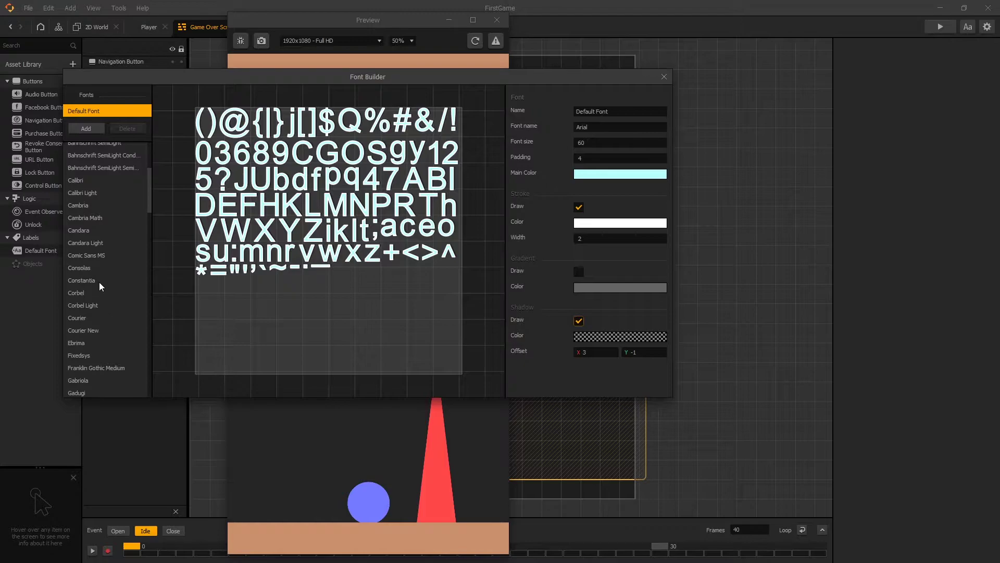
{"action": "left_click", "coordinate": [90, 256]}
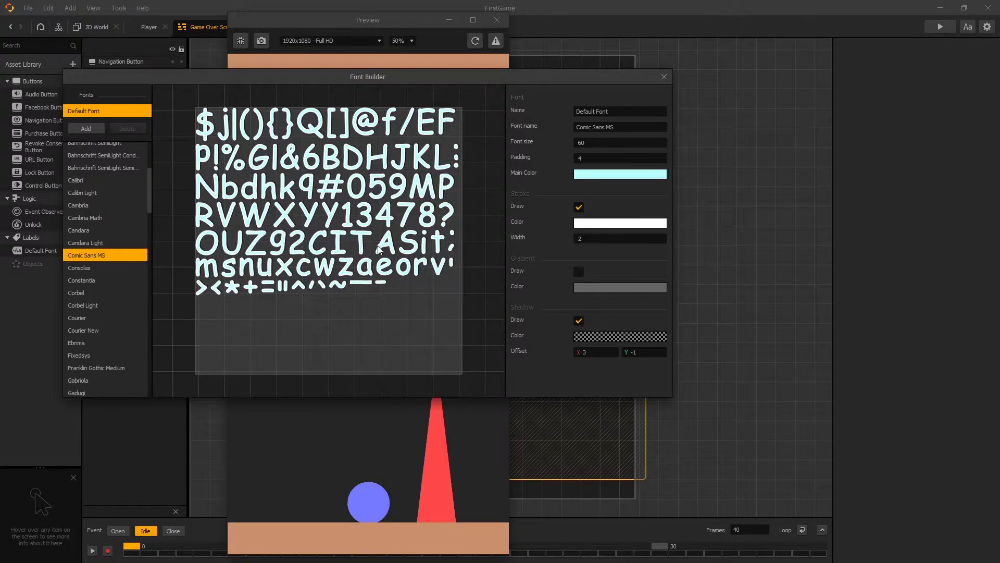
{"action": "left_click", "coordinate": [664, 76]}
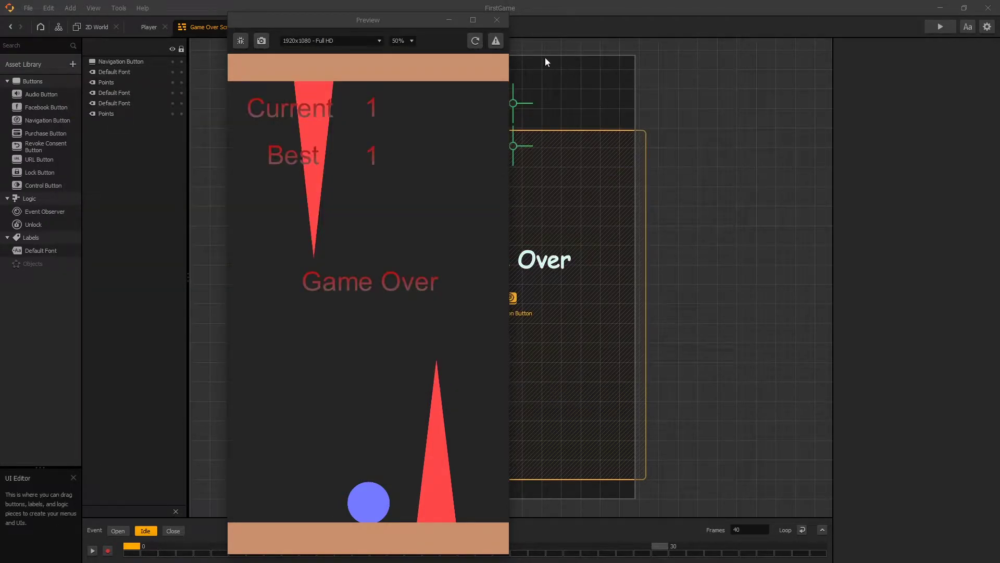
Restart the game preview to check the label font on the game-over screen, and close the preview
{"action": "left_click", "coordinate": [474, 41]}
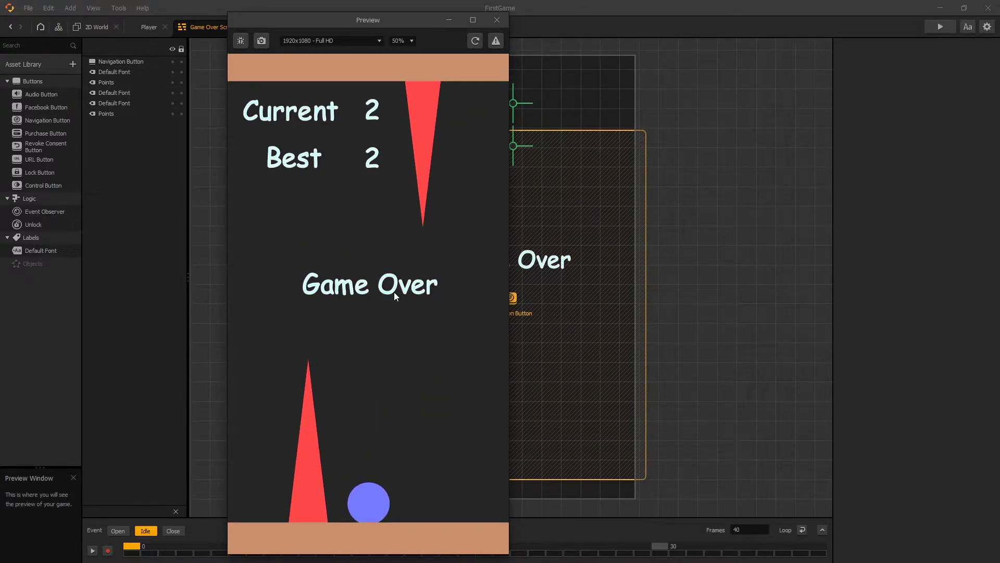
{"action": "key", "text": "Escape"}
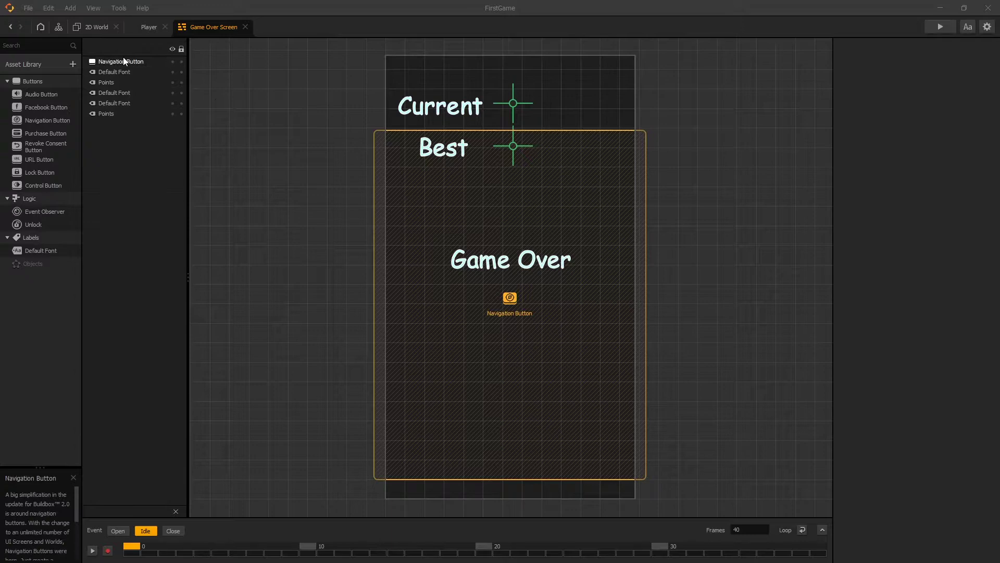
Open the 2D World scene and inspect the lower and upper ground bars
{"action": "left_click", "coordinate": [98, 30]}
{"action": "scroll", "coordinate": [426, 406], "scroll_direction": "down", "scroll_amount": 1}
{"action": "middle_click_drag", "start_coordinate": [421, 431], "coordinate": [399, 386]}
{"action": "scroll", "coordinate": [310, 225], "scroll_direction": "up", "scroll_amount": 1}
{"action": "left_click", "coordinate": [311, 225]}
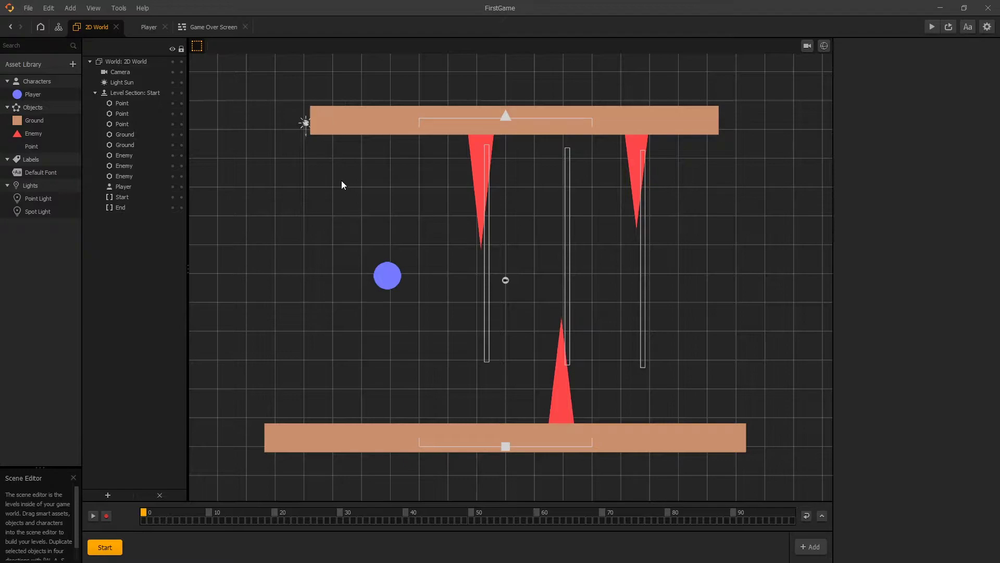
{"action": "left_click", "coordinate": [315, 446]}
{"action": "left_click", "coordinate": [364, 123]}
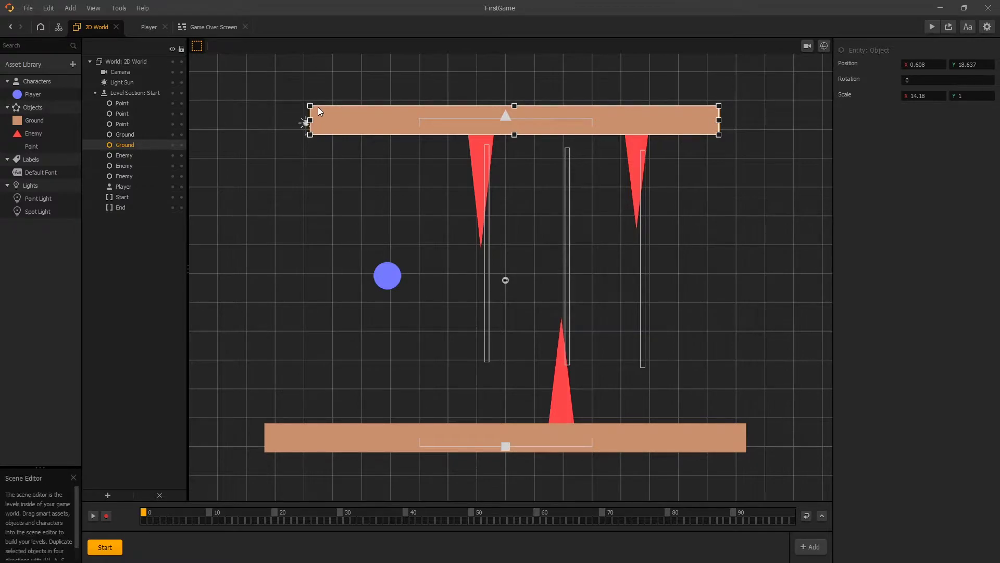
Duplicate the Ground object in the asset library and rename the copy Top
{"action": "left_click", "coordinate": [41, 121]}
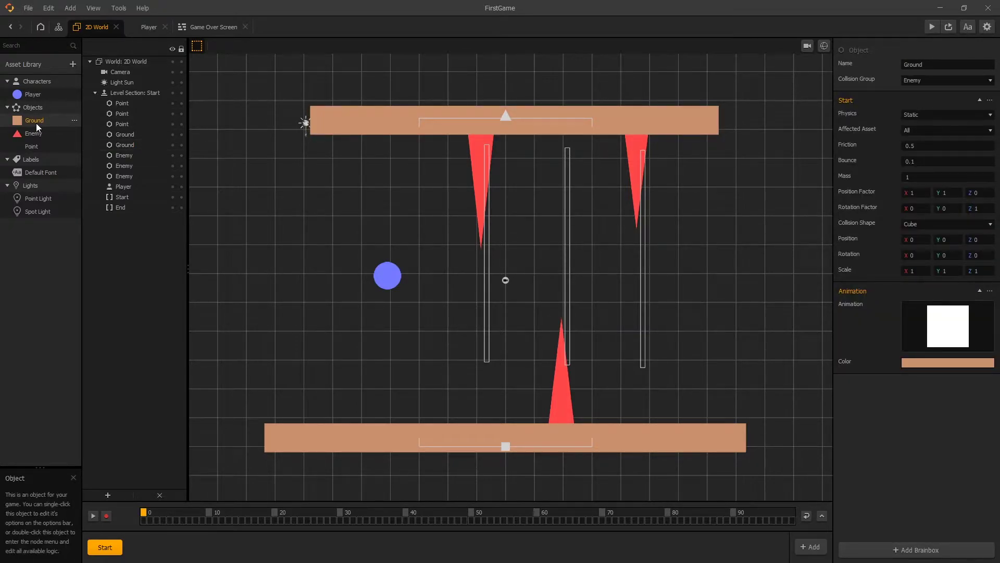
{"action": "key", "text": "ctrl+v"}
{"action": "left_click", "coordinate": [29, 159]}
{"action": "left_click", "coordinate": [912, 64]}
{"action": "type", "text": "Top"}
{"action": "key", "text": "Return"}
Set the Top object's color to the muted grey-olive #86846f
{"action": "left_click", "coordinate": [922, 364]}
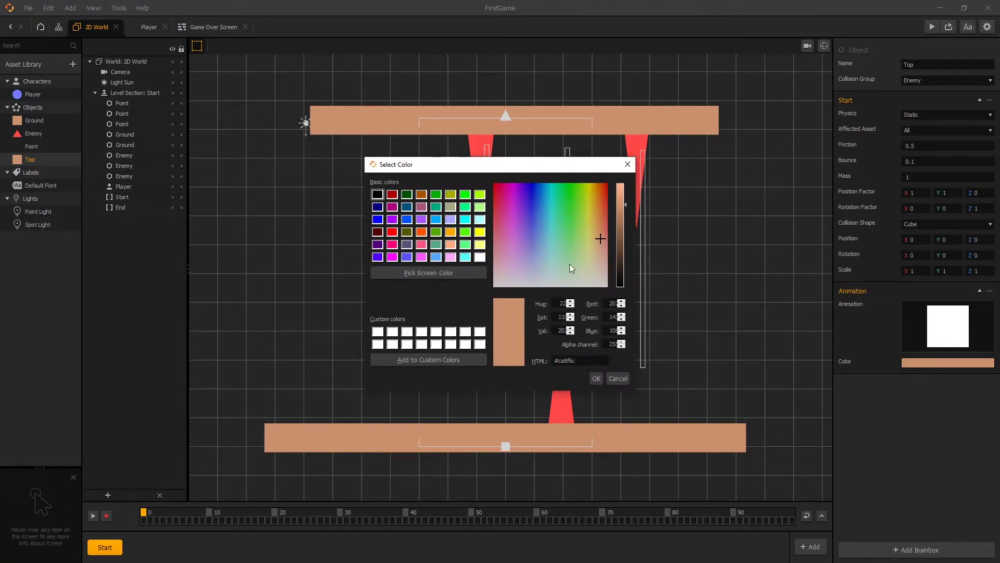
{"action": "left_click", "coordinate": [589, 268]}
{"action": "left_click", "coordinate": [624, 239]}
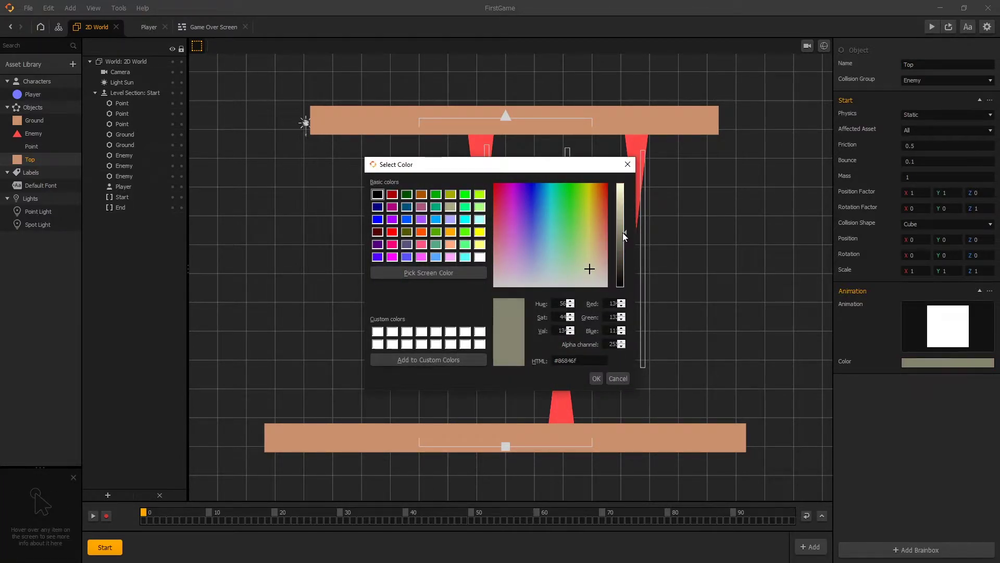
{"action": "left_click", "coordinate": [596, 379]}
Replace the upper Ground bar in the scene with the Top object, stretched to an X scale of about 16.81
{"action": "left_click", "coordinate": [371, 128]}
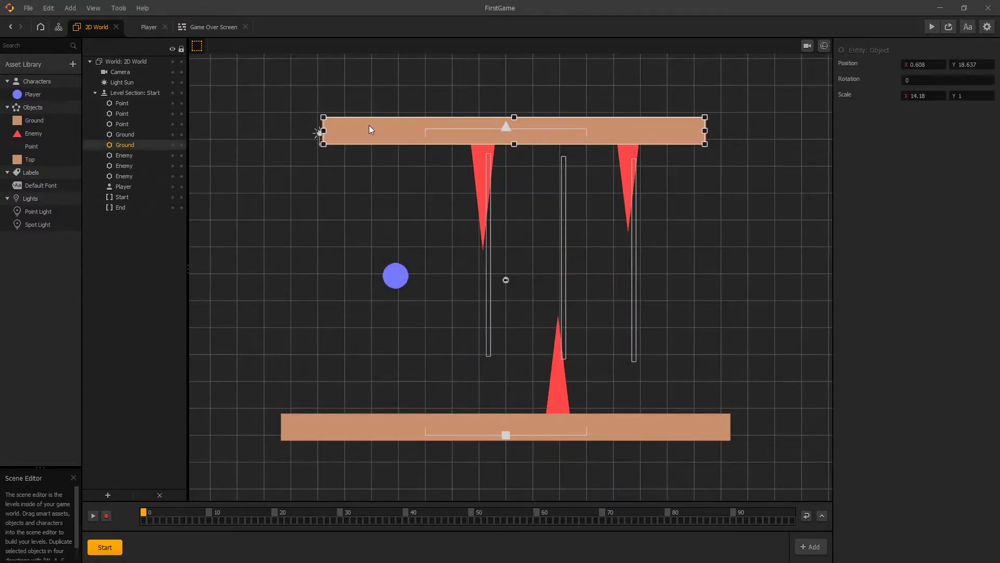
{"action": "key", "text": "Delete"}
{"action": "left_click_drag", "start_coordinate": [30, 160], "coordinate": [279, 133]}
{"action": "left_click_drag", "start_coordinate": [519, 123], "coordinate": [732, 123]}
Using the camera frame as a guide, lower the Top bar to about Y 18.52 and set its X position to 0
{"action": "left_click", "coordinate": [807, 45]}
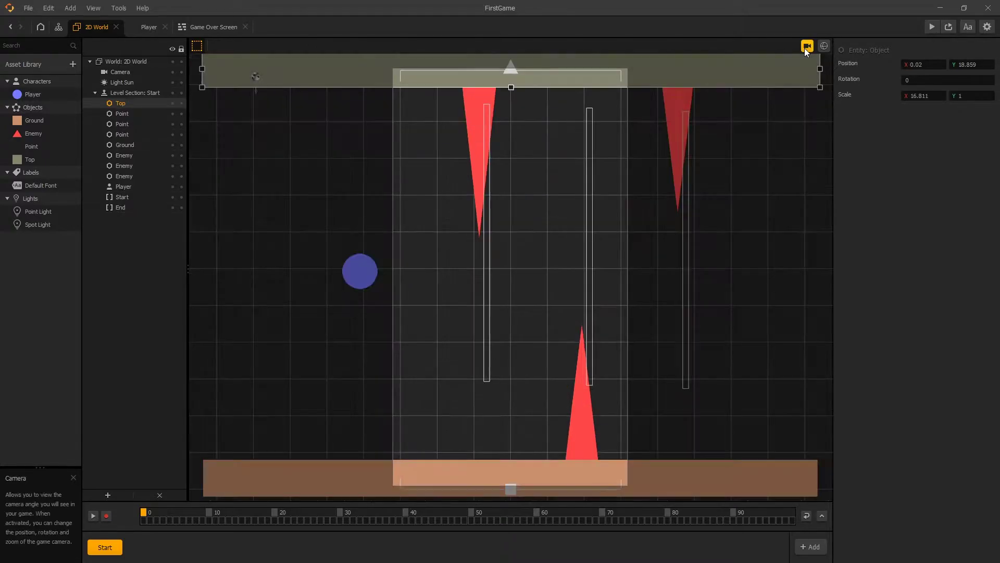
{"action": "left_click_drag", "start_coordinate": [806, 51], "coordinate": [806, 57]}
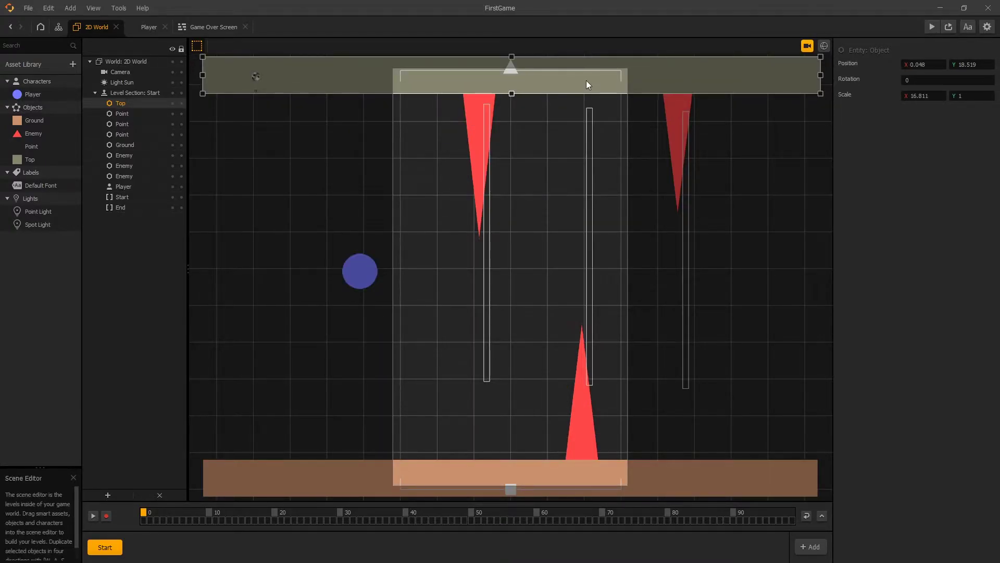
{"action": "left_click", "coordinate": [807, 46]}
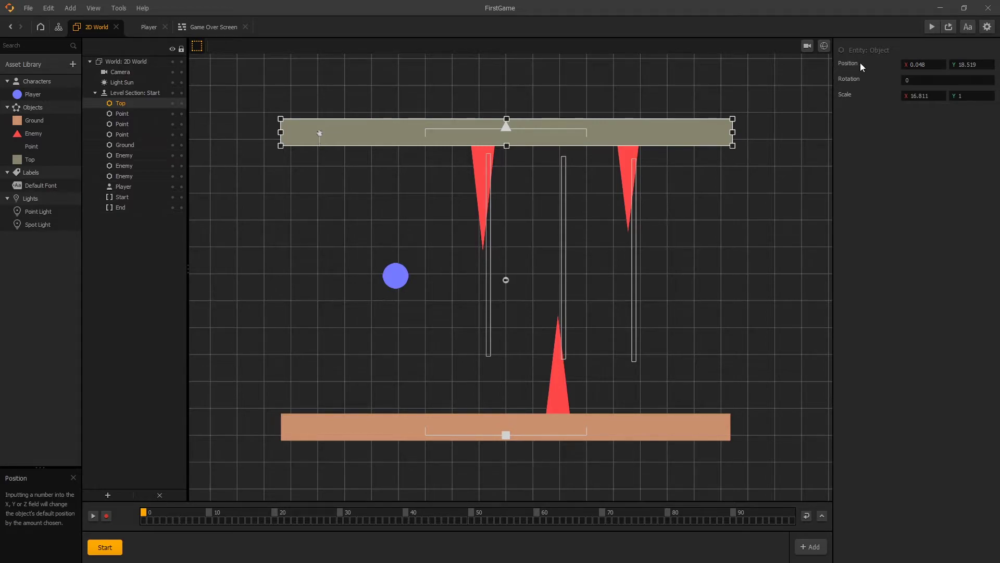
{"action": "left_click", "coordinate": [919, 64]}
{"action": "type", "text": "0"}
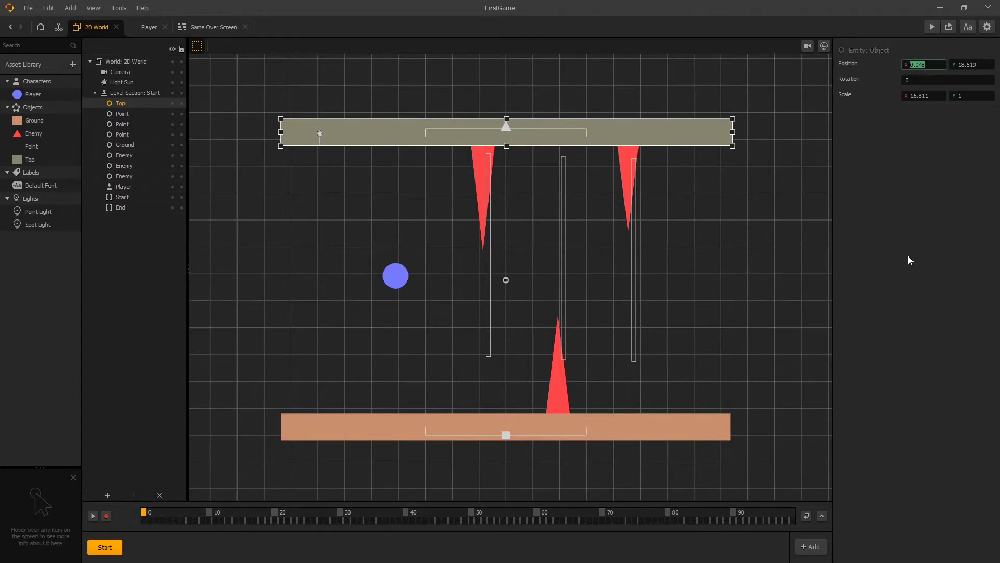
{"action": "key", "text": "Return"}
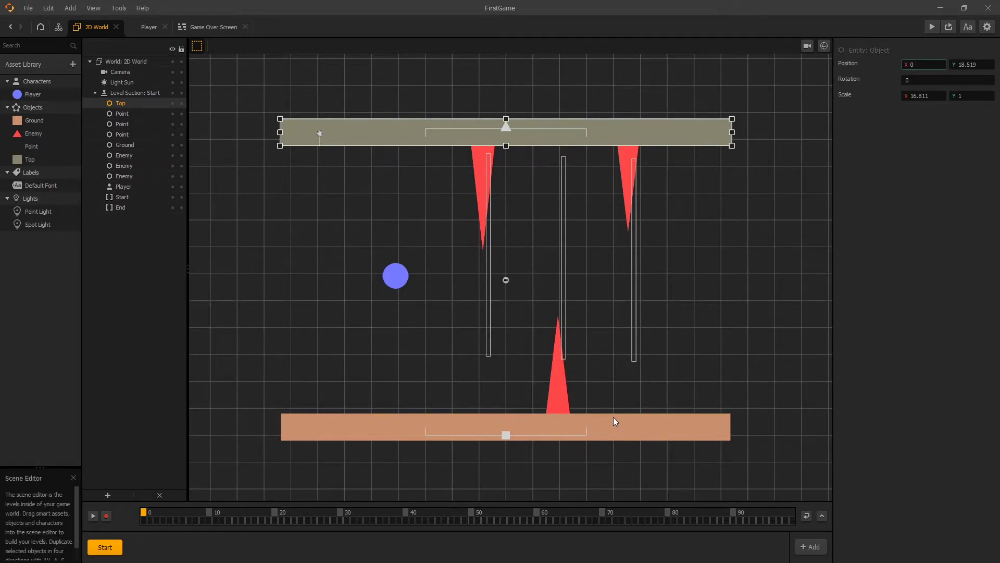
Set the Top bar's X scale to 16
{"action": "scroll", "coordinate": [820, 252], "scroll_direction": "down", "scroll_amount": 1}
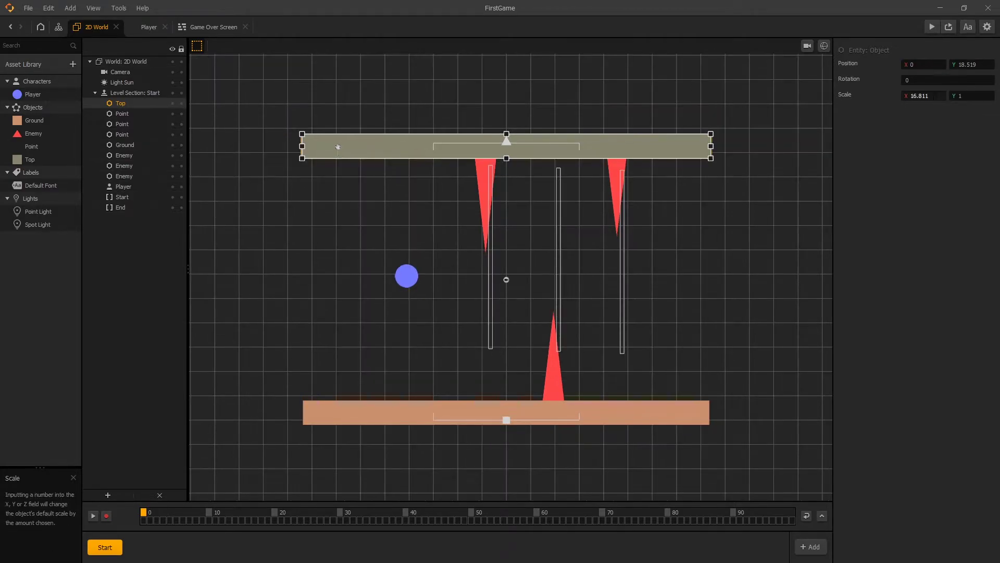
{"action": "left_click", "coordinate": [934, 94]}
{"action": "type", "text": "16"}
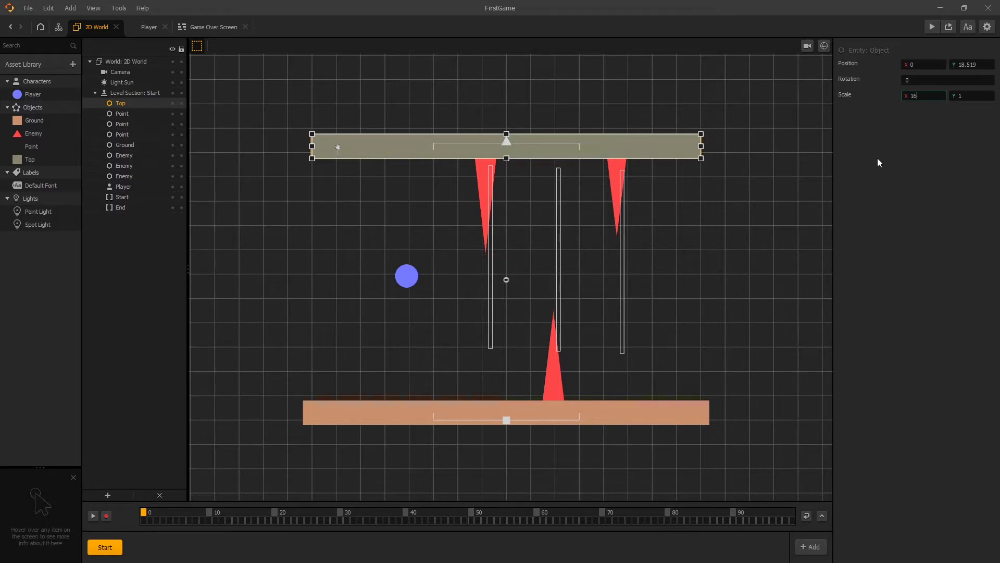
Center the Ground bar at X position 0 and set its X scale to 16
{"action": "left_click", "coordinate": [662, 418]}
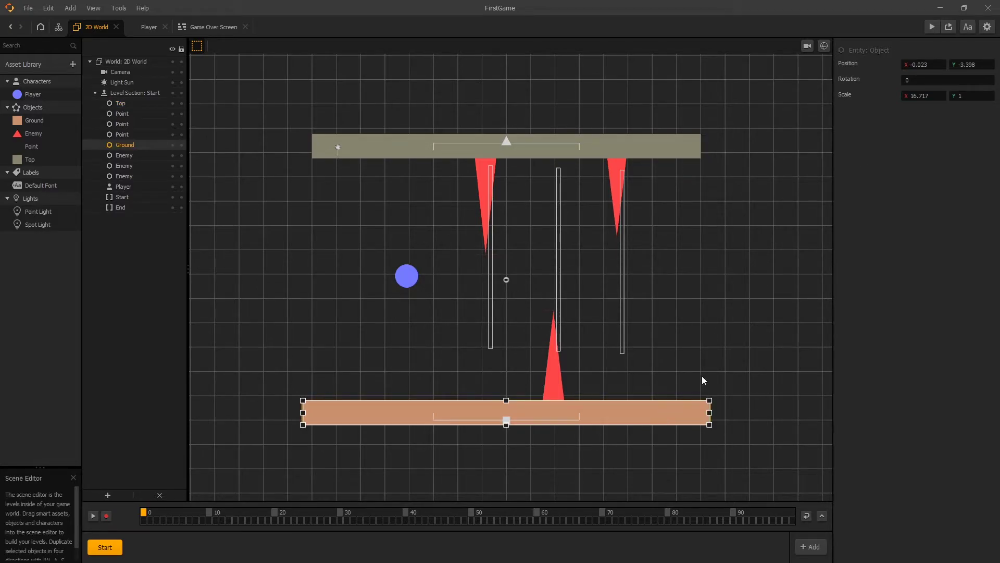
{"action": "left_click", "coordinate": [934, 64]}
{"action": "type", "text": "0"}
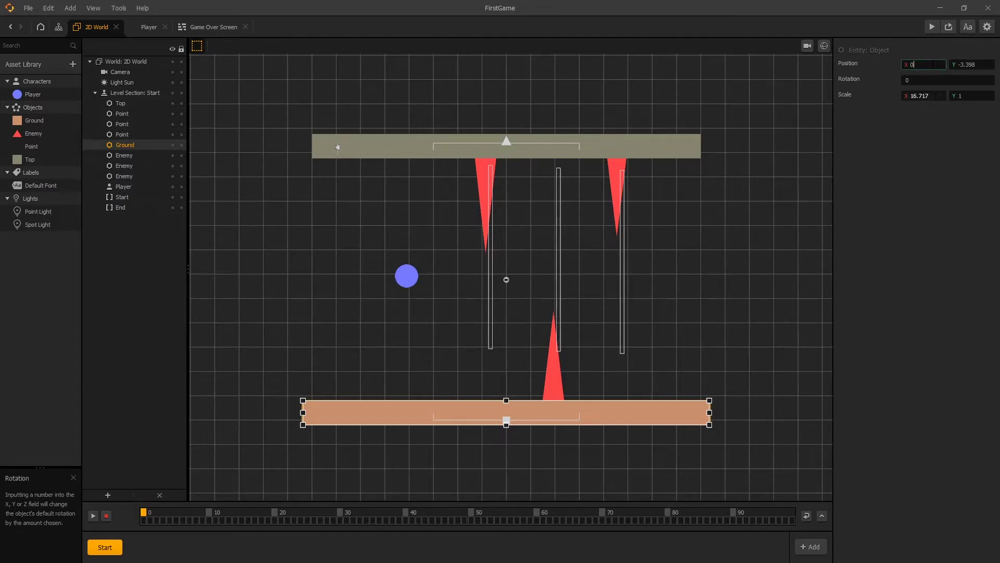
{"action": "double_click", "coordinate": [937, 98]}
{"action": "double_click", "coordinate": [937, 99]}
{"action": "key", "text": "ctrl+a"}
{"action": "type", "text": "16"}
{"action": "key", "text": "Return"}
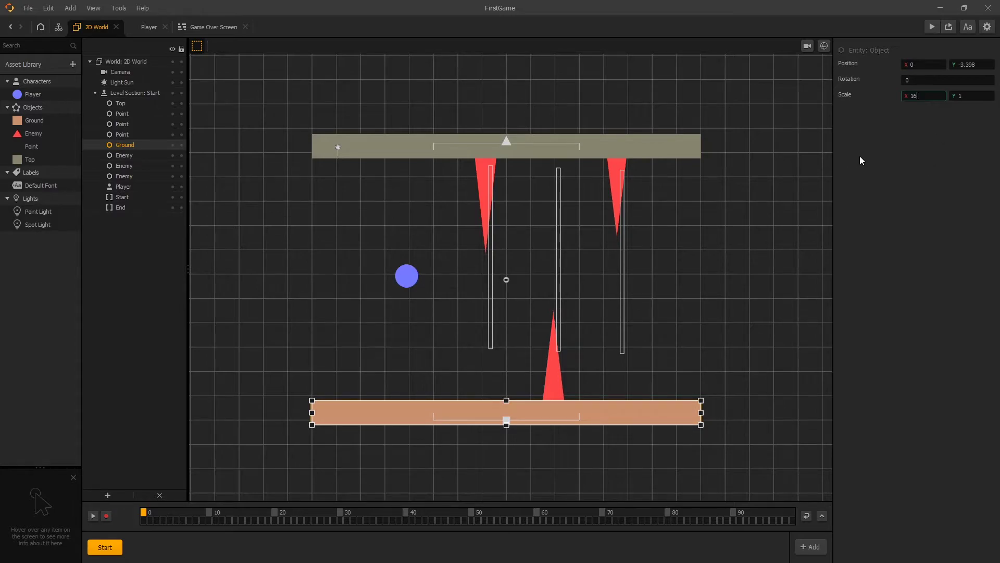
{"action": "left_click", "coordinate": [754, 199]}
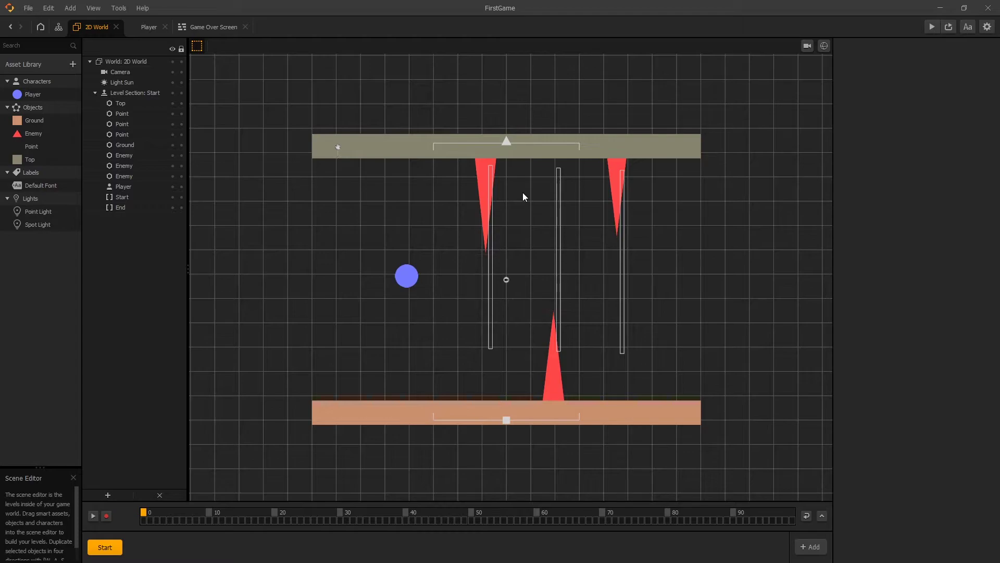
Stand the Start level border upright at the bars' starting end, with position X -16, Y 0 and rotation -90
{"action": "left_click", "coordinate": [125, 198]}
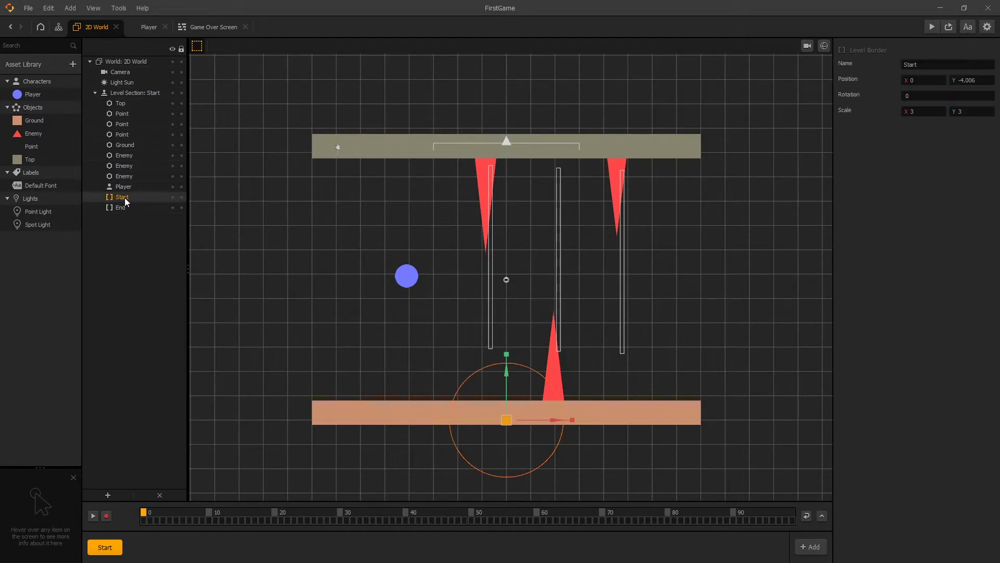
{"action": "key", "text": "Tab"}
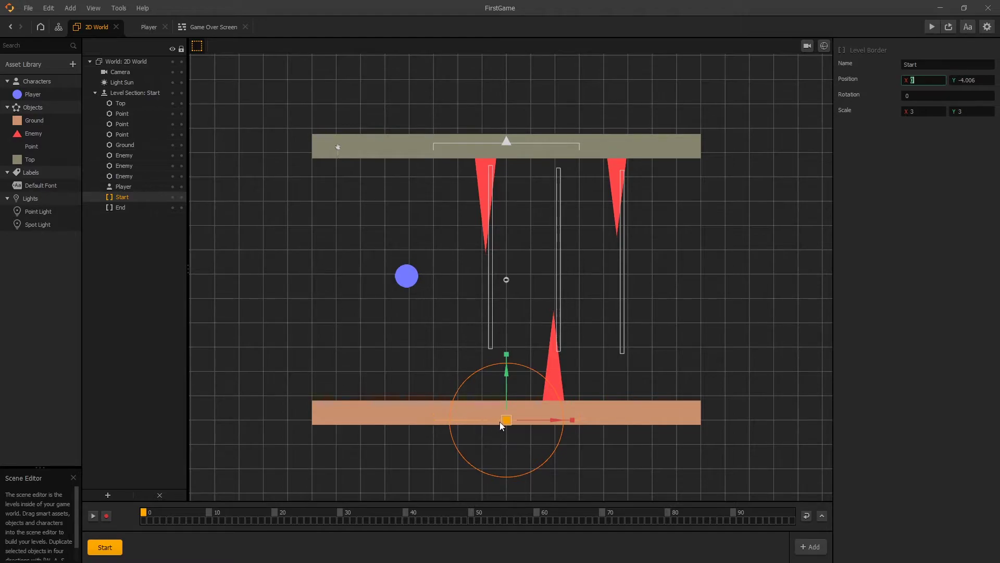
{"action": "left_click_drag", "start_coordinate": [504, 421], "coordinate": [310, 278]}
{"action": "left_click_drag", "start_coordinate": [352, 236], "coordinate": [355, 317]}
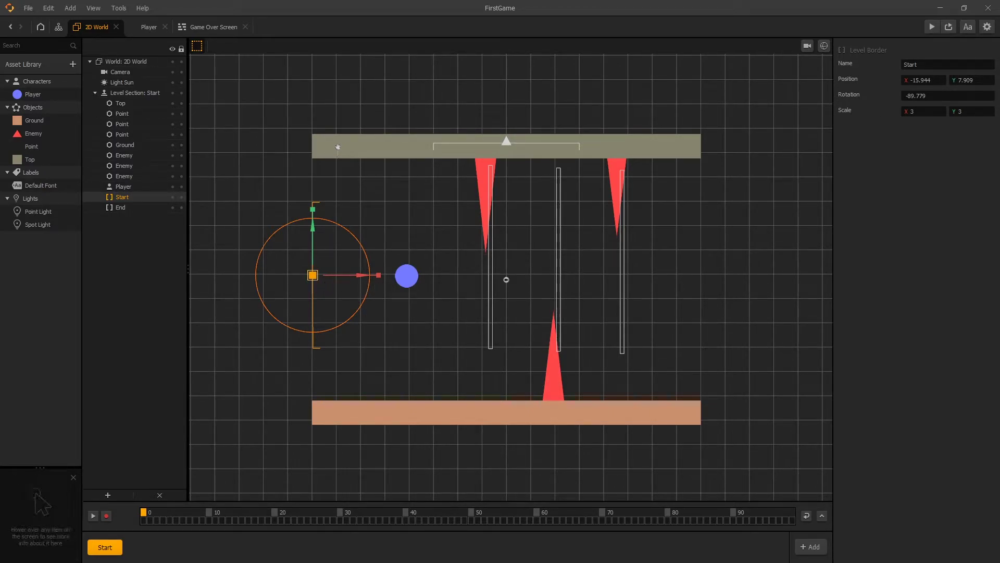
{"action": "left_click", "coordinate": [893, 100]}
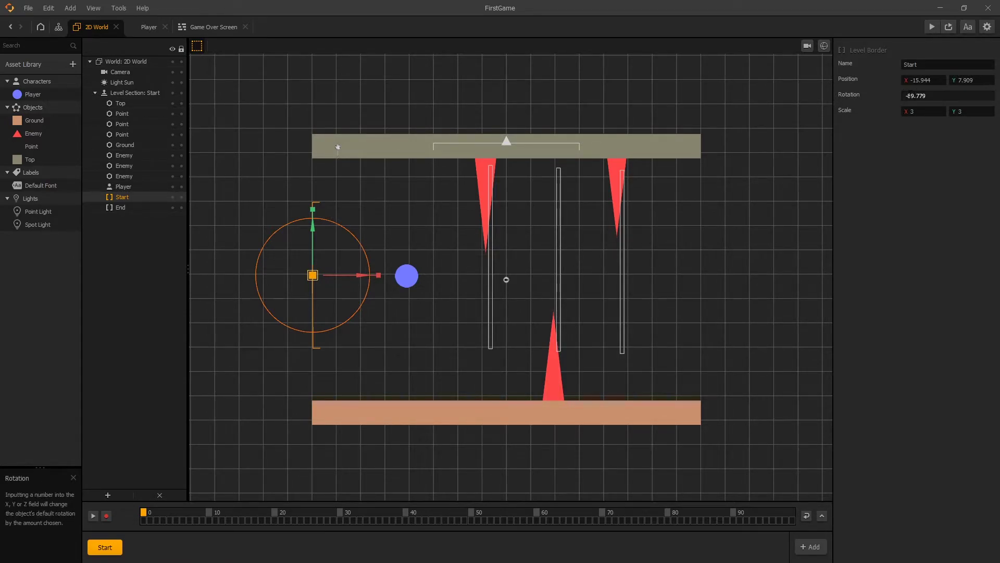
{"action": "left_click_drag", "start_coordinate": [932, 96], "coordinate": [909, 97]}
{"action": "type", "text": "90"}
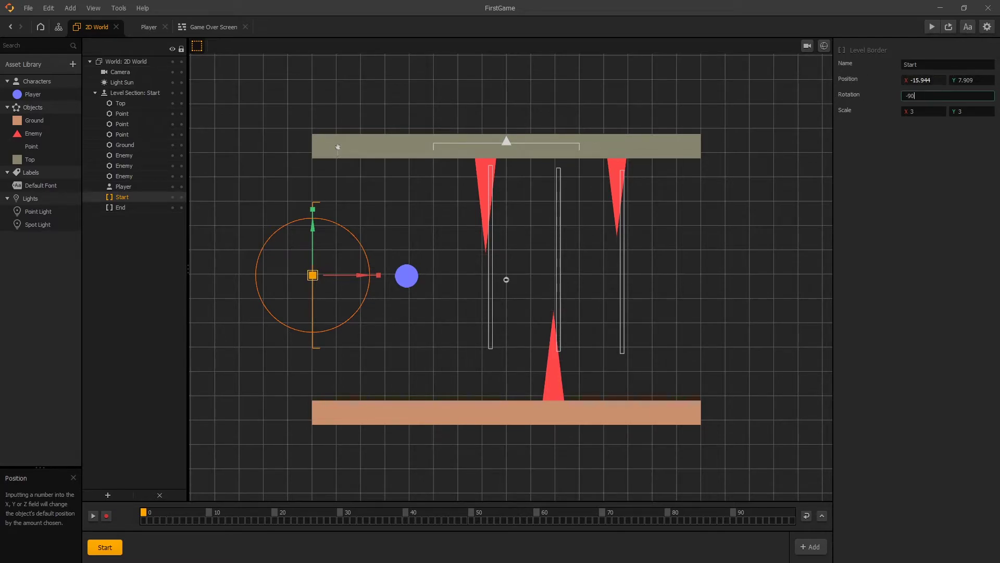
{"action": "double_click", "coordinate": [932, 81]}
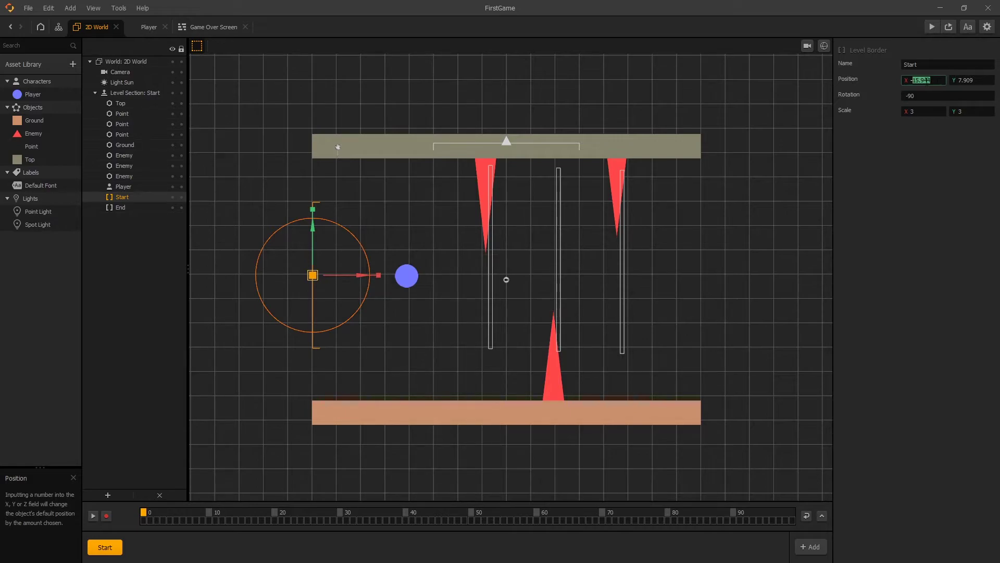
{"action": "type", "text": "16"}
{"action": "double_click", "coordinate": [979, 80]}
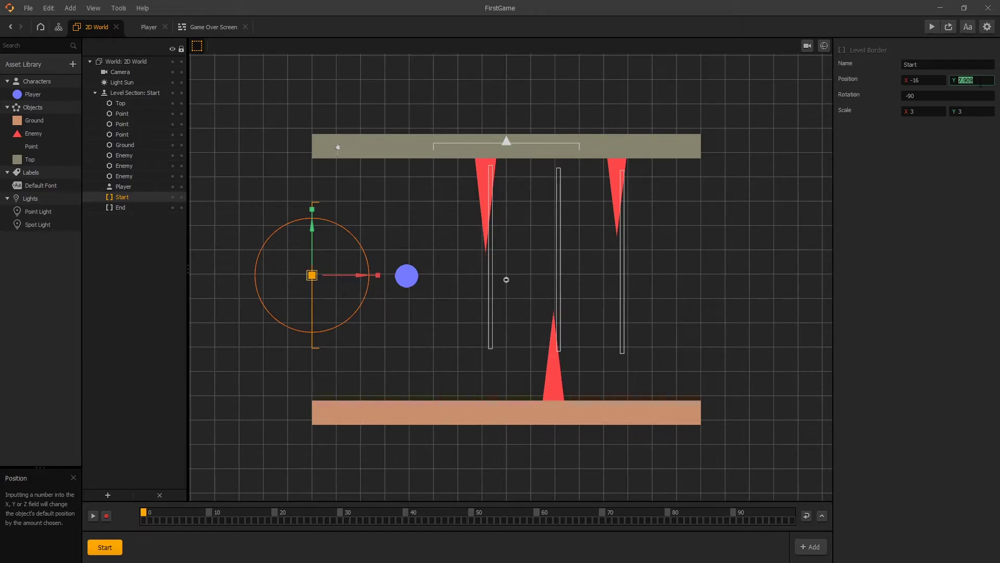
{"action": "type", "text": "0"}
{"action": "key", "text": "Return"}
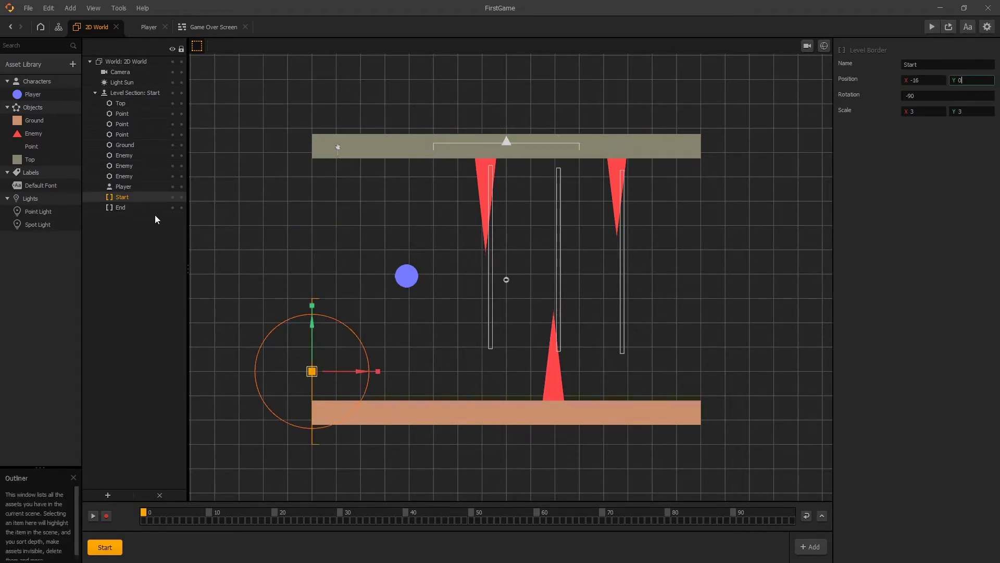
Stand the End level border upright at the bars' far end, with position X 16, Y 0 and rotation -90
{"action": "left_click", "coordinate": [124, 207]}
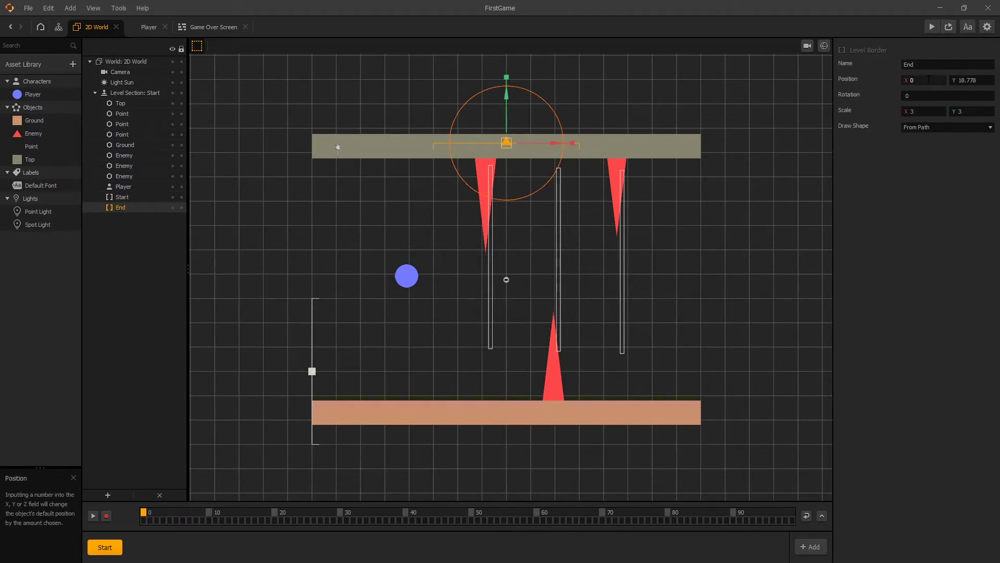
{"action": "left_click", "coordinate": [982, 79]}
{"action": "type", "text": "0"}
{"action": "left_click", "coordinate": [926, 81]}
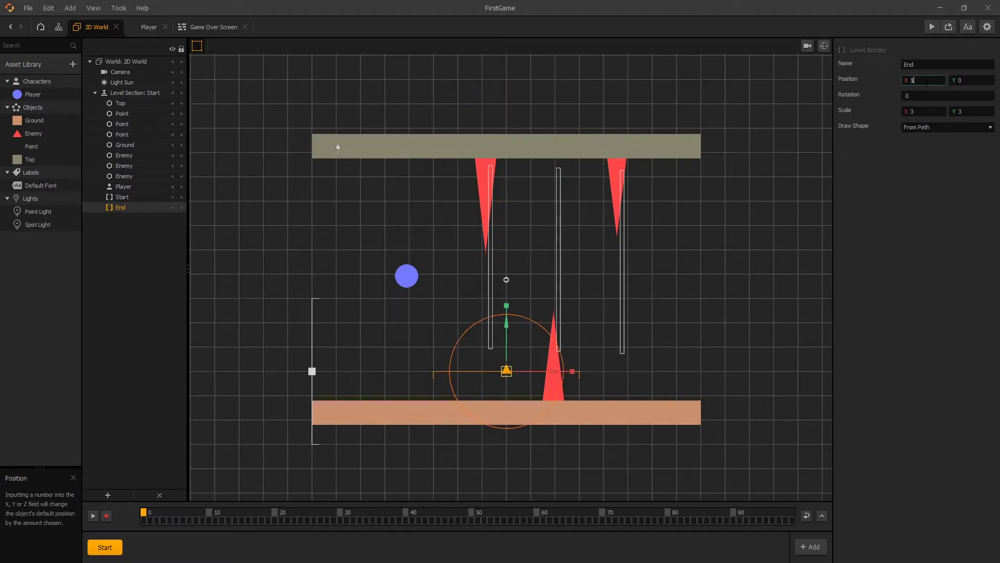
{"action": "key", "text": "Return"}
{"action": "left_click", "coordinate": [928, 94]}
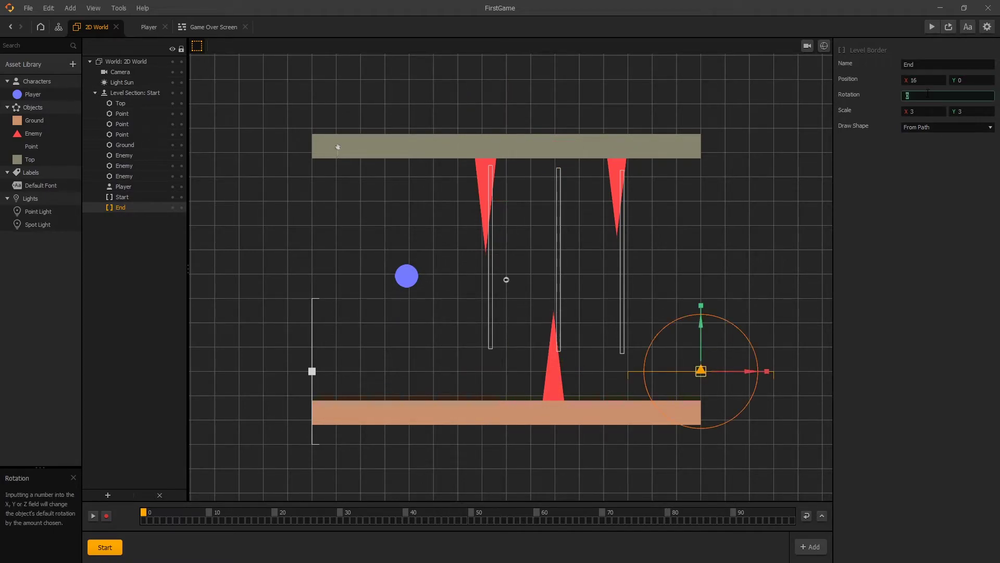
{"action": "type", "text": "-90"}
{"action": "key", "text": "Return"}
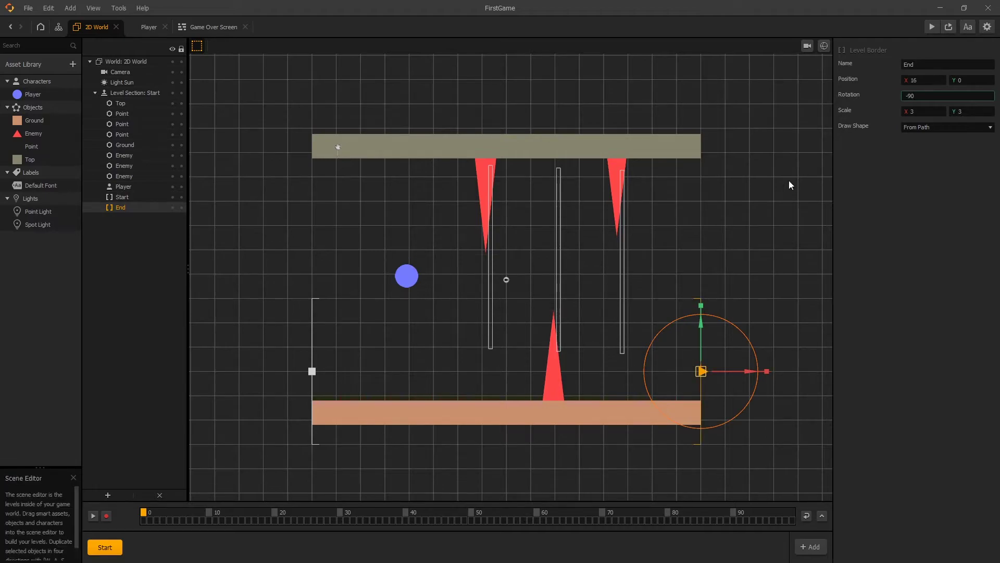
{"action": "left_click", "coordinate": [264, 258]}
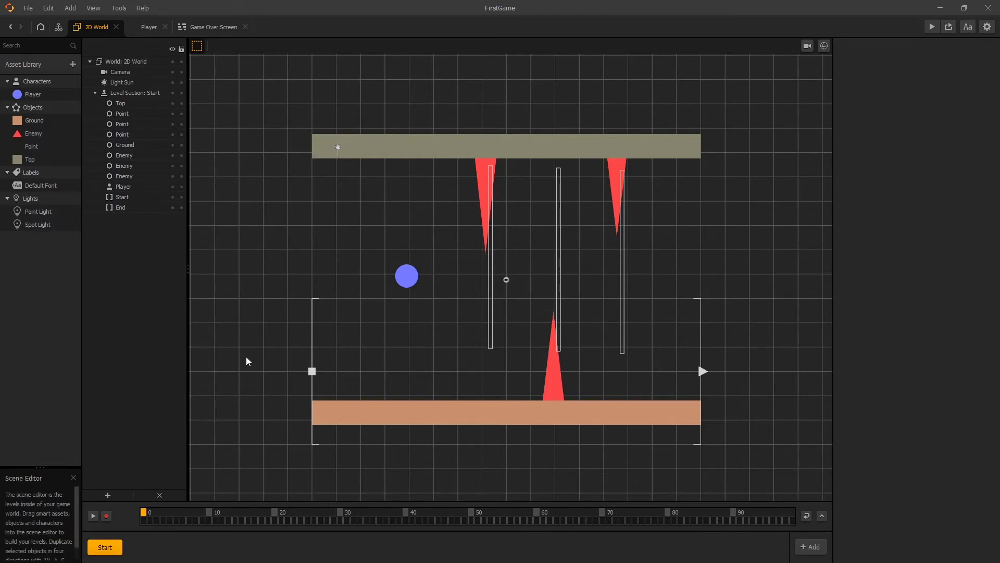
Duplicate the Start scene and rename the copy 1
{"action": "key", "text": "d"}
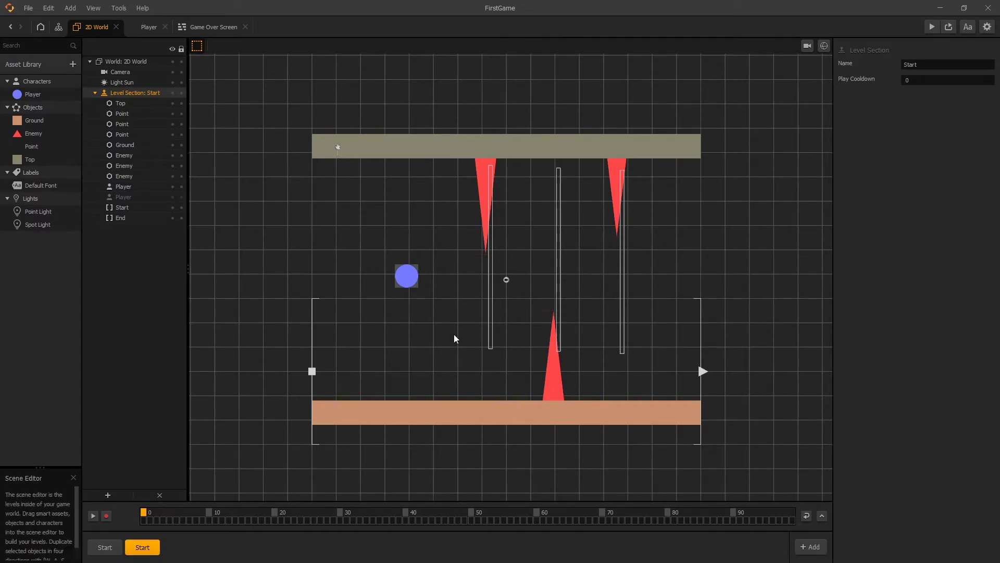
{"action": "double_click", "coordinate": [913, 65]}
{"action": "type", "text": "1"}
{"action": "key", "text": "Return"}
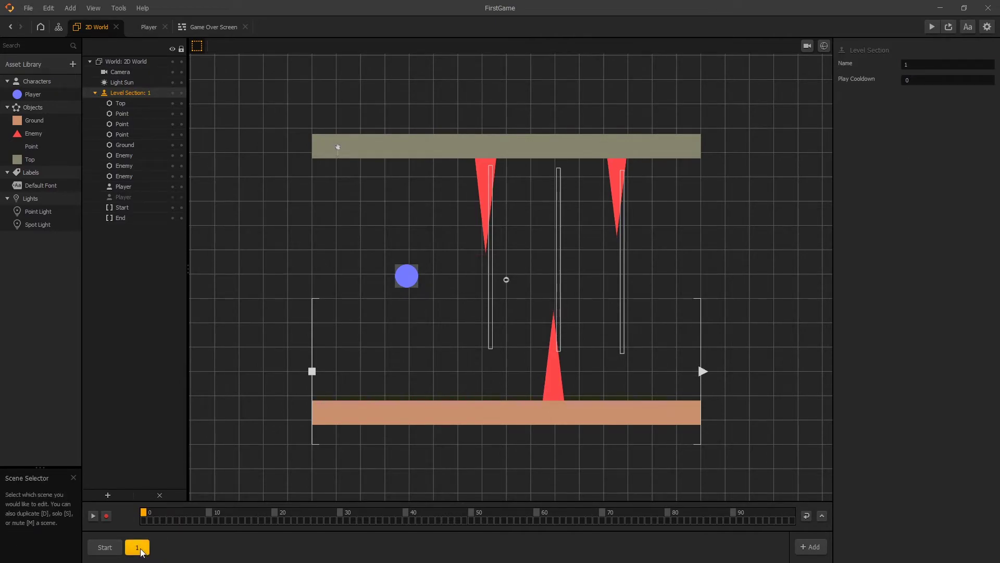
{"action": "left_click", "coordinate": [139, 548]}
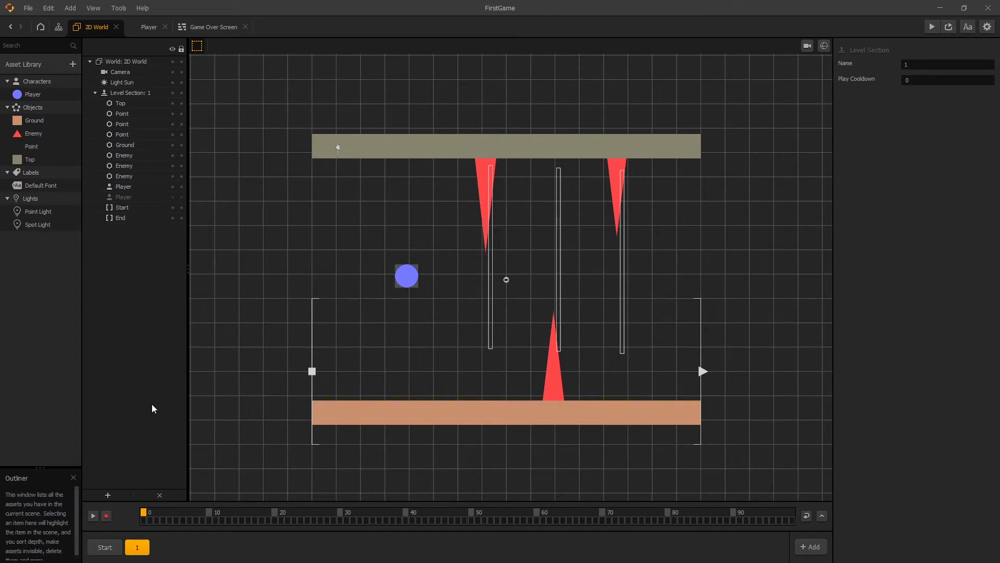
Examine the active and greyed-out Player entries in scene 1
{"action": "left_click", "coordinate": [130, 187]}
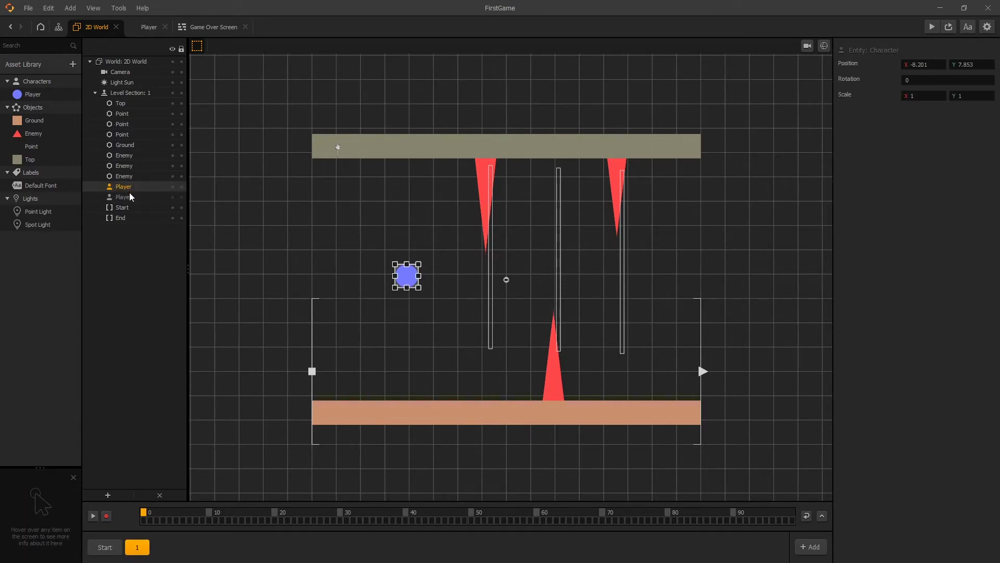
{"action": "left_click", "coordinate": [130, 197]}
{"action": "left_click", "coordinate": [127, 188]}
{"action": "left_click", "coordinate": [121, 198]}
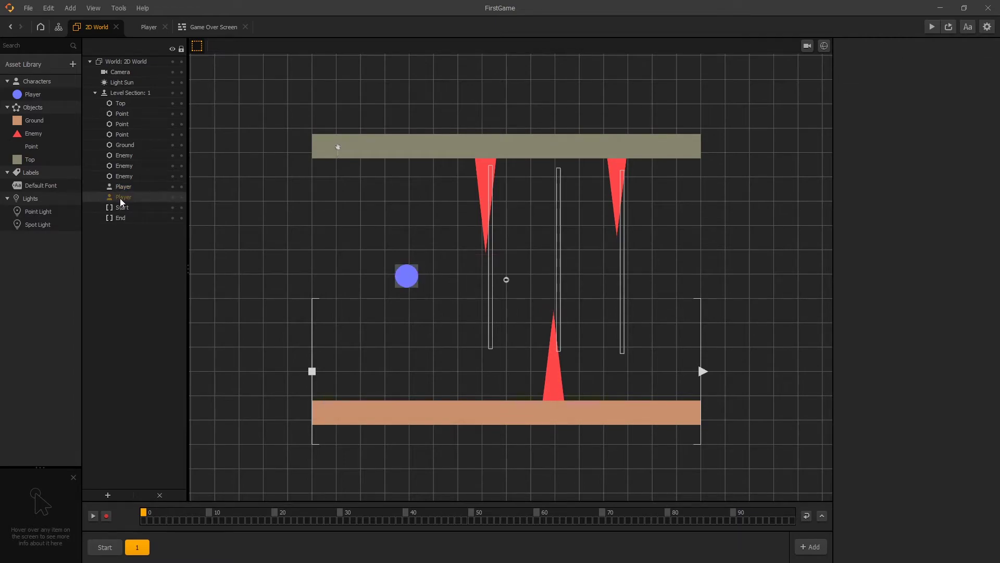
{"action": "left_click", "coordinate": [126, 186]}
{"action": "left_click", "coordinate": [138, 190]}
{"action": "left_click", "coordinate": [137, 177]}
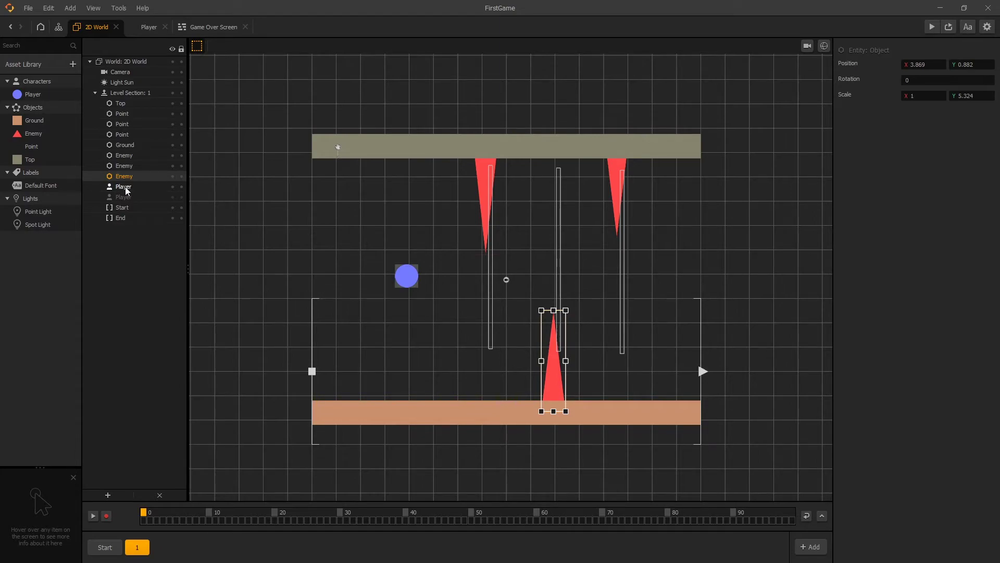
Compare scene 1 with the Start scene and delete the active, non-greyed Player from scene 1
{"action": "left_click", "coordinate": [98, 547]}
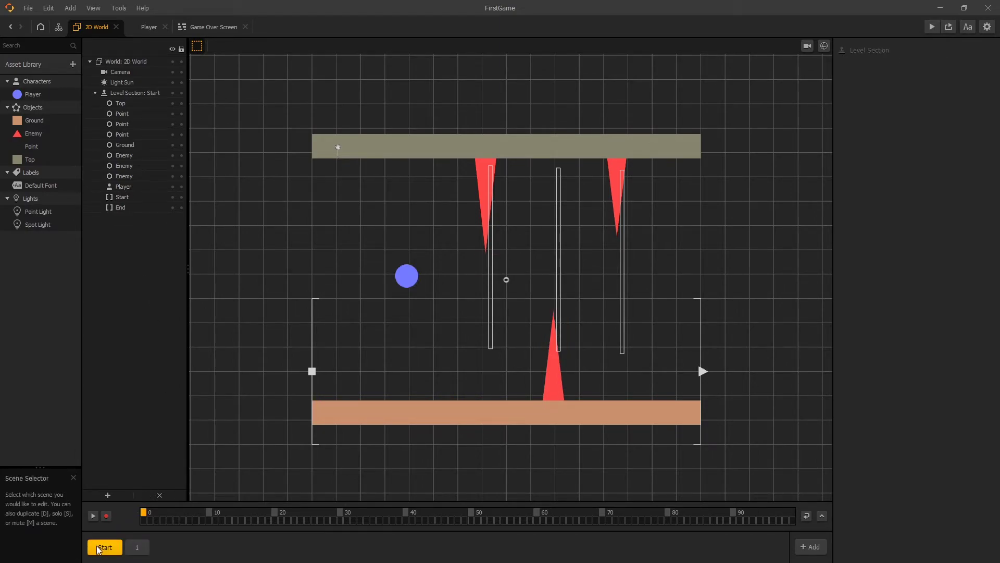
{"action": "left_click", "coordinate": [135, 542]}
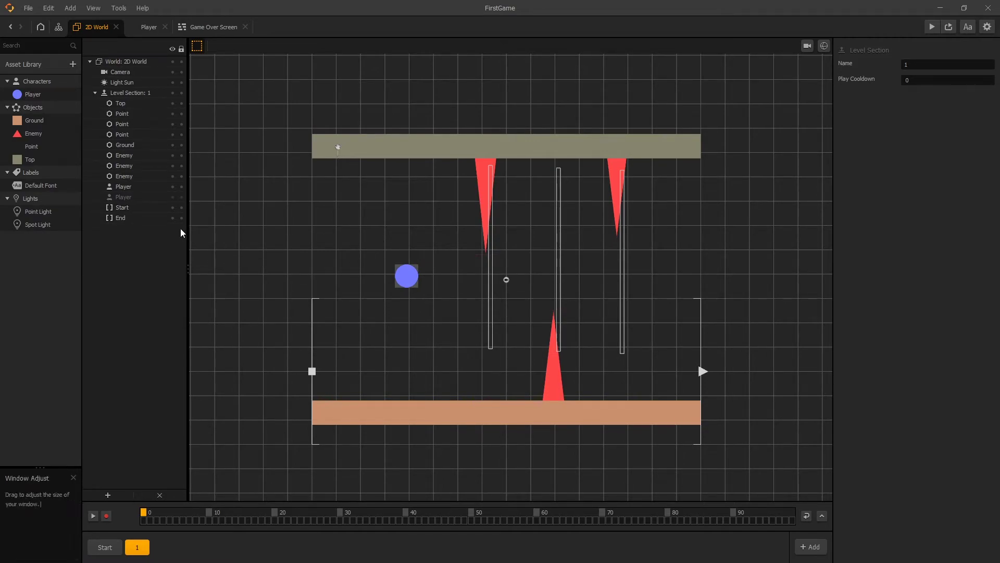
{"action": "left_click", "coordinate": [134, 188]}
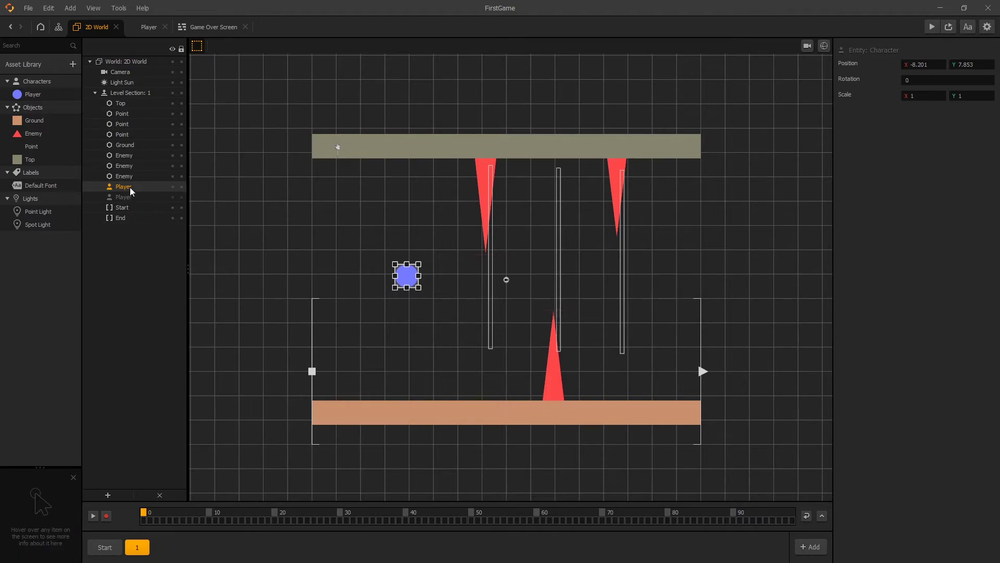
{"action": "key", "text": "Delete"}
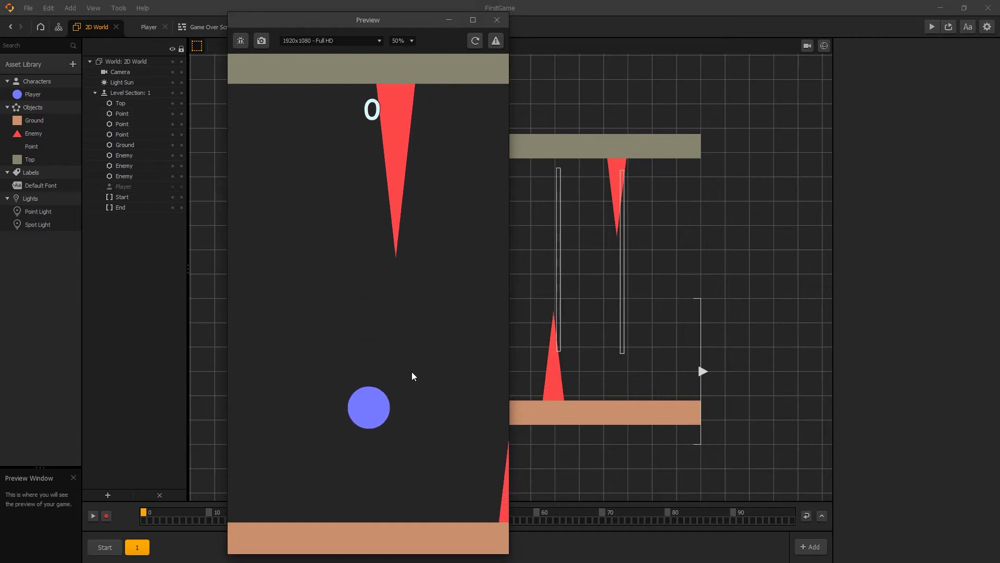
Playtest the game in the preview, jumping past the obstacles through the seams between scenes, and close the preview
{"action": "left_click", "coordinate": [411, 371]}
{"action": "left_click", "coordinate": [411, 371]}
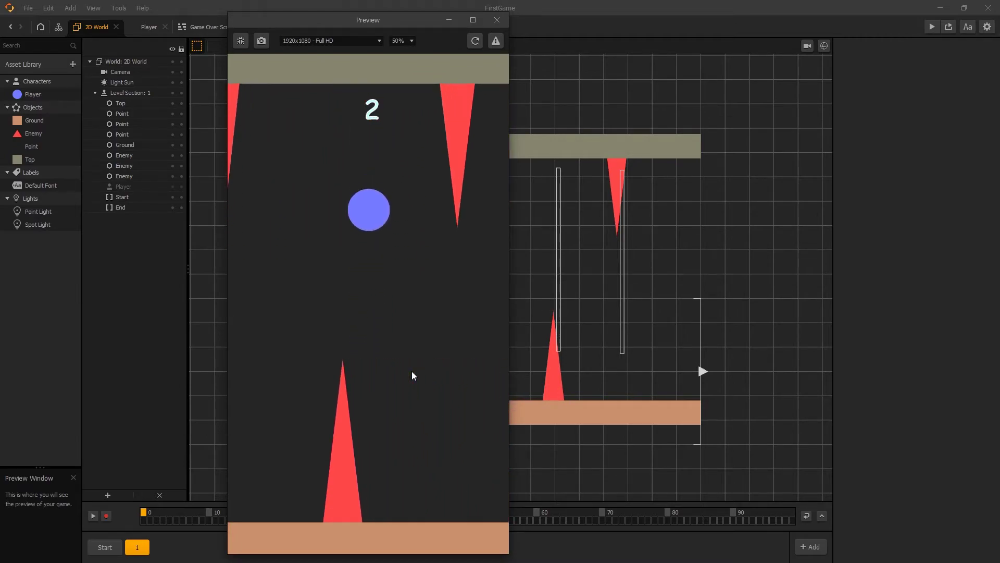
{"action": "left_click", "coordinate": [466, 339]}
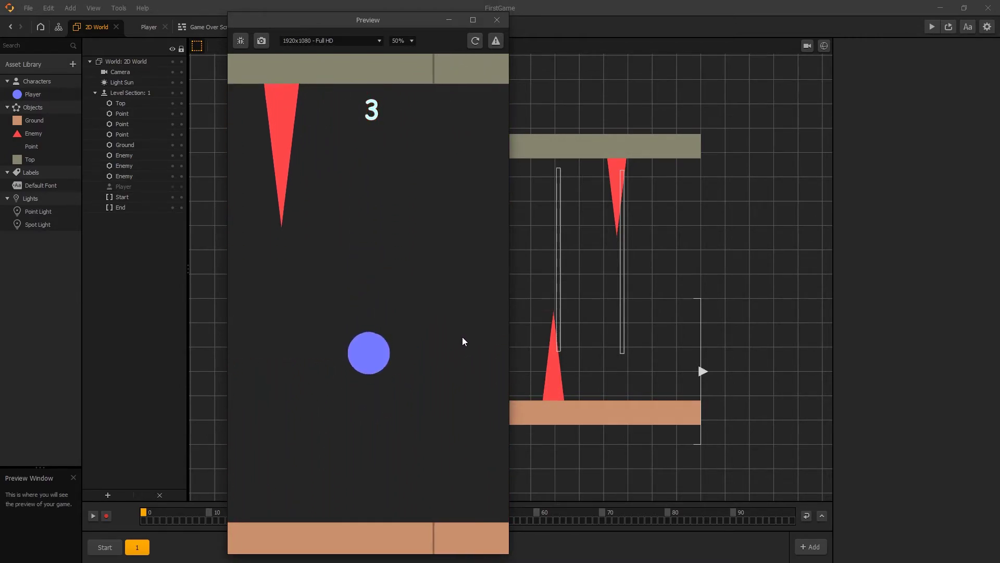
{"action": "left_click", "coordinate": [433, 320]}
{"action": "left_click", "coordinate": [401, 305]}
{"action": "left_click", "coordinate": [297, 221]}
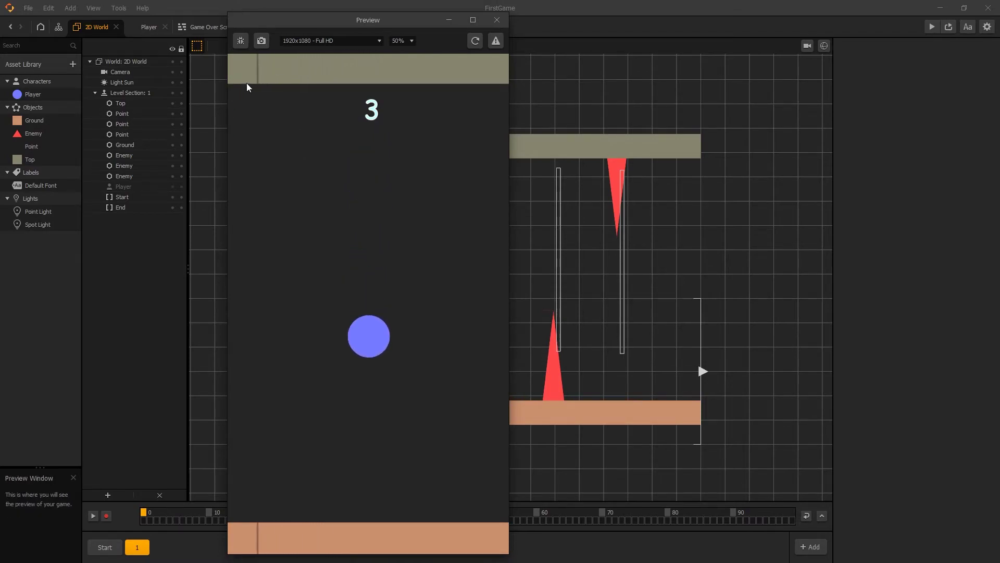
{"action": "left_click", "coordinate": [328, 469]}
{"action": "left_click", "coordinate": [423, 409]}
{"action": "left_click", "coordinate": [423, 410]}
{"action": "left_click", "coordinate": [423, 414]}
{"action": "left_click", "coordinate": [423, 413]}
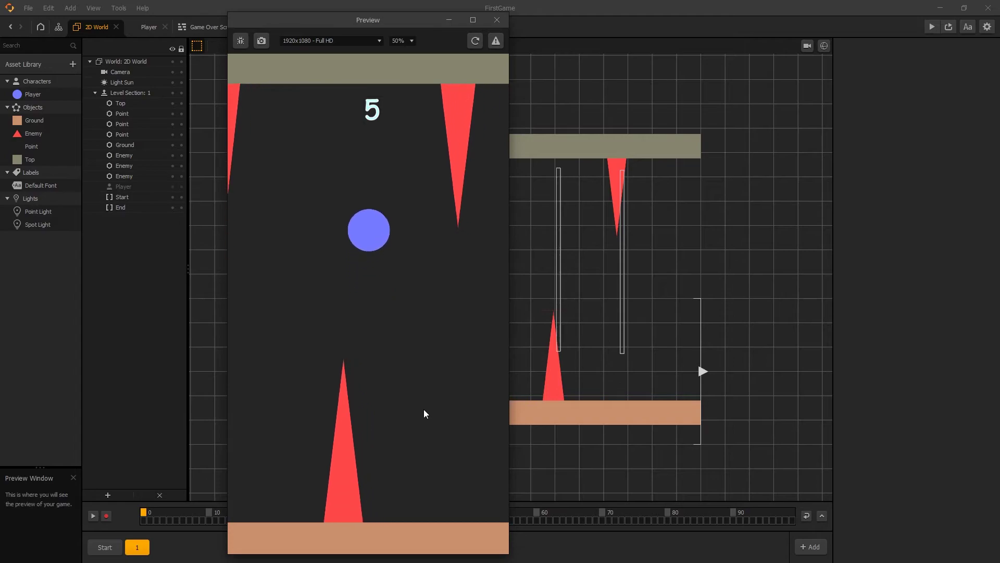
{"action": "left_click", "coordinate": [424, 408]}
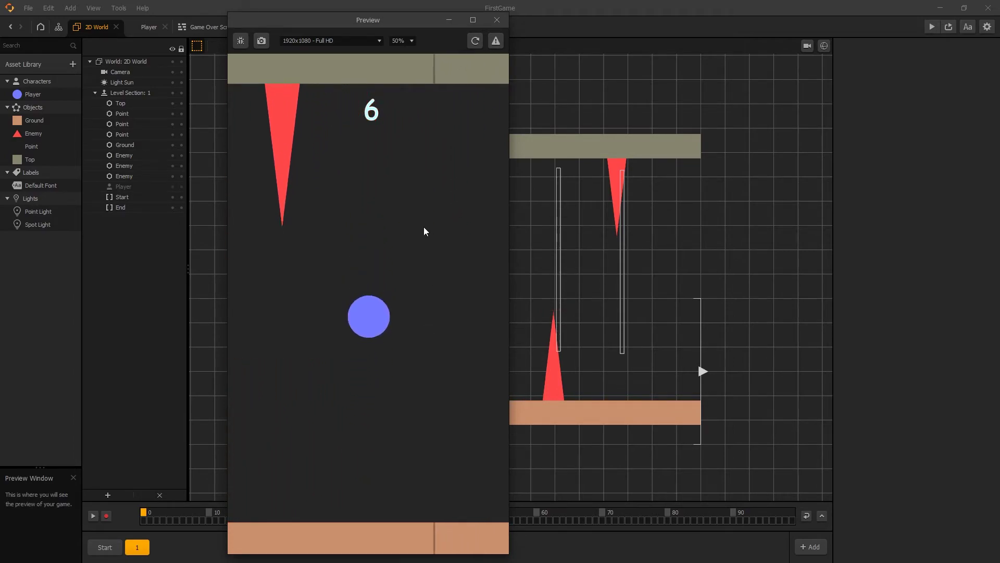
{"action": "left_click", "coordinate": [424, 229]}
{"action": "left_click", "coordinate": [311, 147]}
{"action": "key", "text": "Escape"}
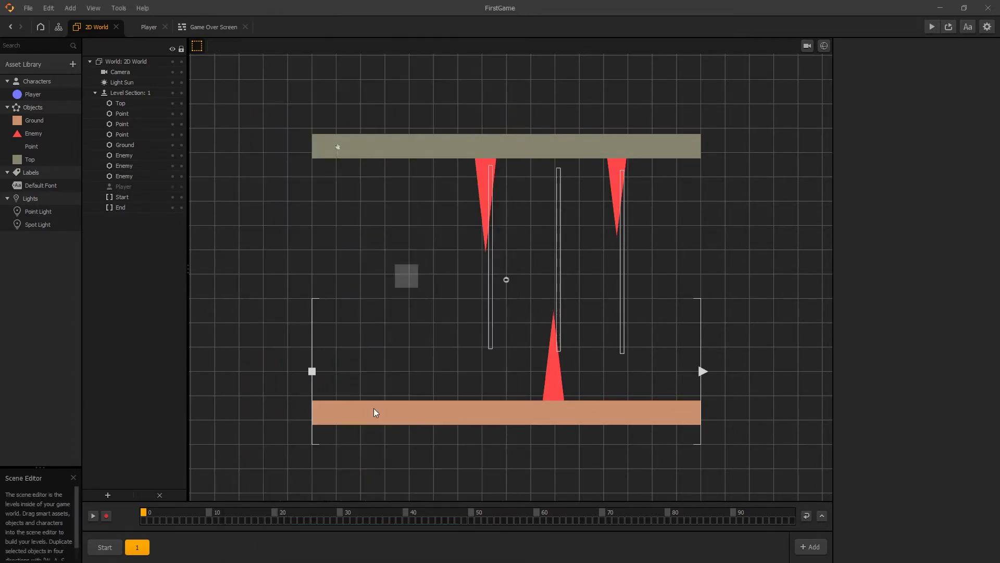
Set the X scale of both the ground bar and the ceiling bar in scene 1 to 16.1
{"action": "left_click", "coordinate": [375, 412]}
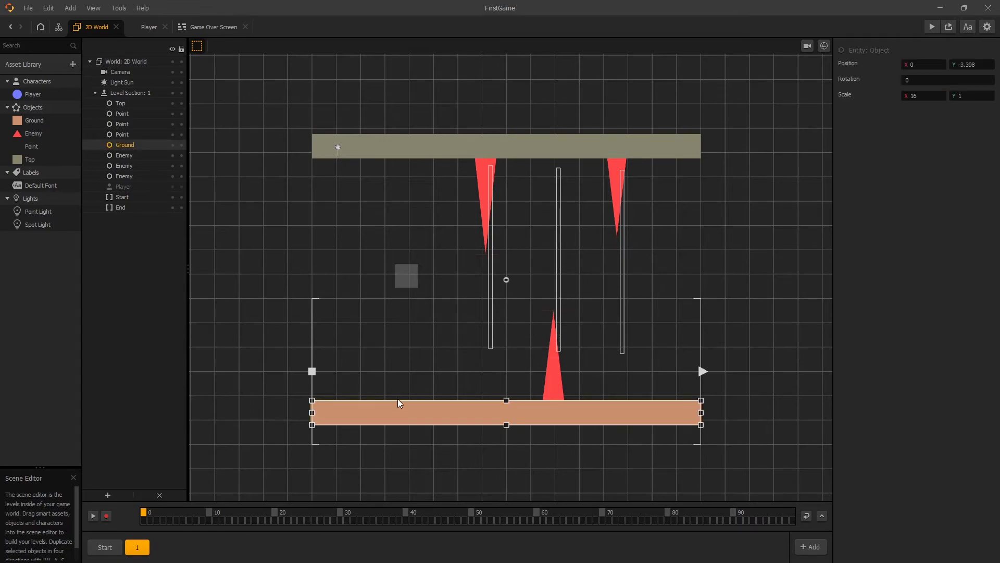
{"action": "mouse_move", "coordinate": [935, 64]}
{"action": "left_click", "coordinate": [932, 97]}
{"action": "left_click", "coordinate": [640, 150]}
{"action": "left_click", "coordinate": [925, 96]}
{"action": "type", "text": ".1"}
{"action": "key", "text": "Return"}
Playtest the game in the preview to check the seams between the scenes, and close the preview
{"action": "left_click", "coordinate": [932, 28]}
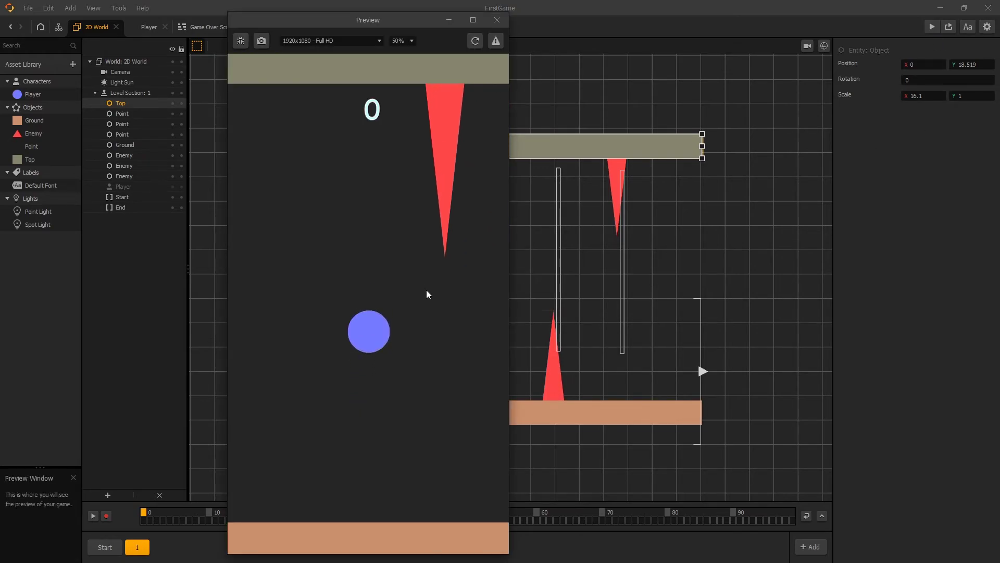
{"action": "left_click", "coordinate": [426, 289]}
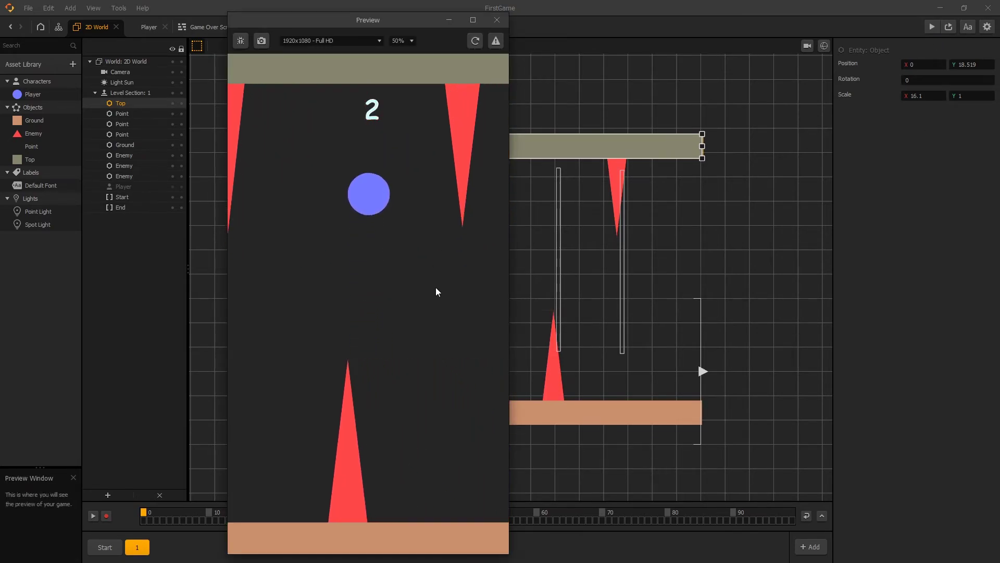
{"action": "left_click", "coordinate": [404, 266]}
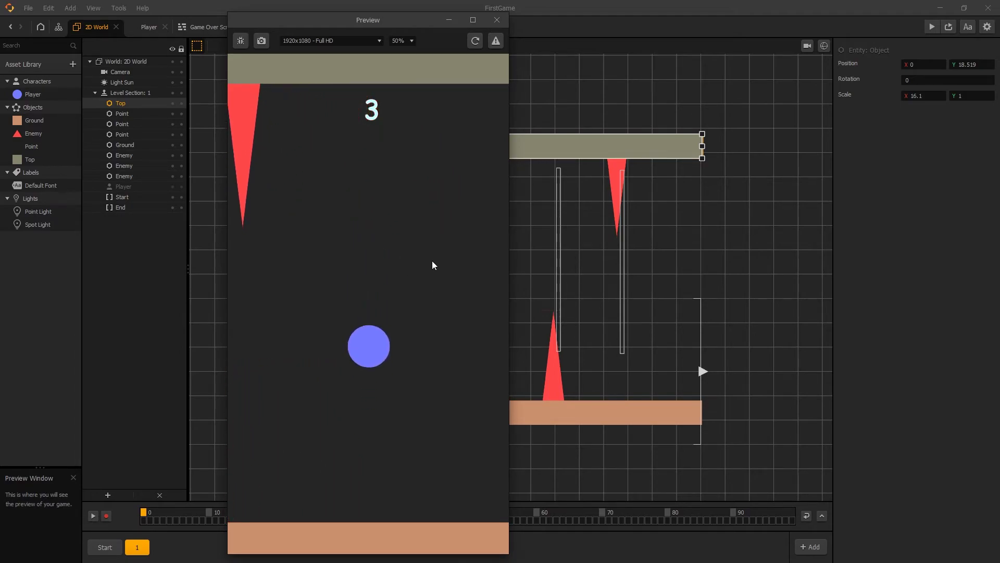
{"action": "left_click", "coordinate": [396, 245]}
{"action": "left_click", "coordinate": [381, 184]}
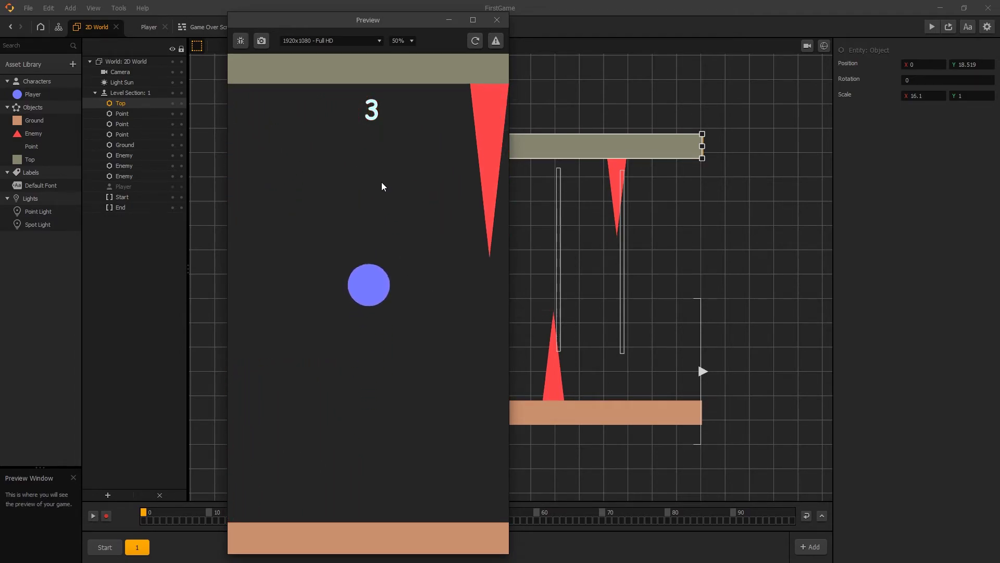
{"action": "left_click", "coordinate": [381, 183]}
{"action": "left_click", "coordinate": [496, 20]}
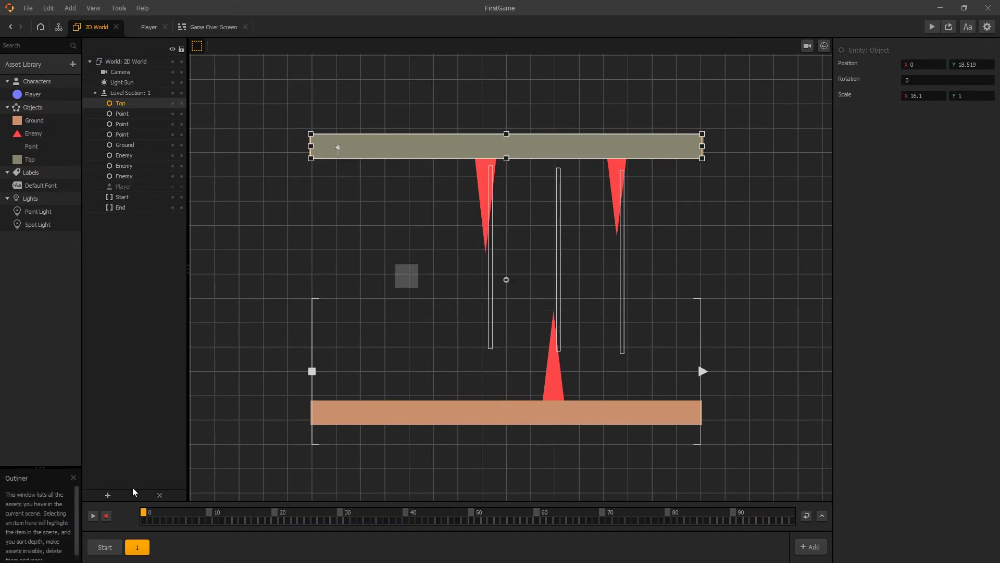
In scene 1, move the first ceiling spike and its point trigger about three grid cells towards the level start
{"action": "left_click", "coordinate": [105, 547]}
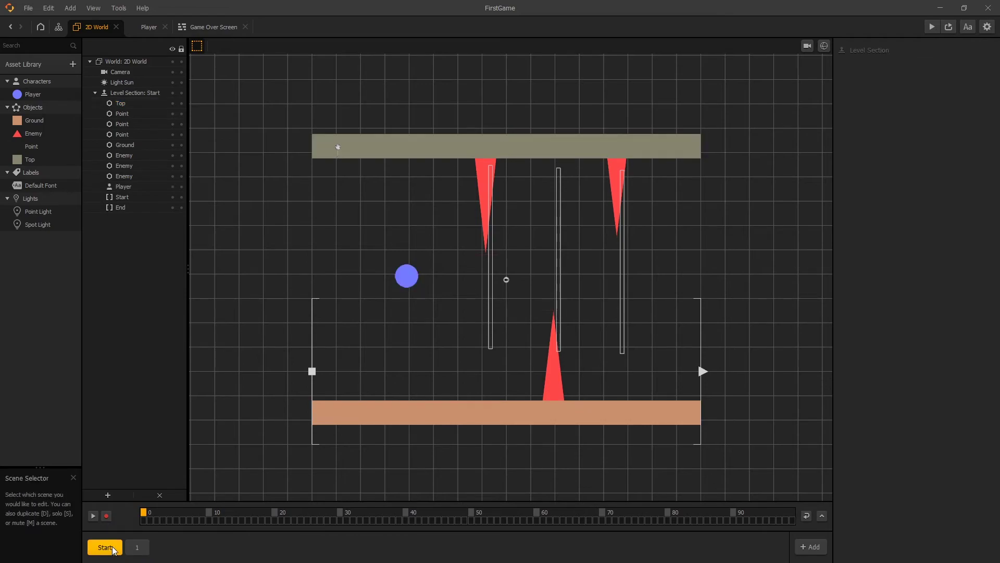
{"action": "left_click", "coordinate": [138, 547]}
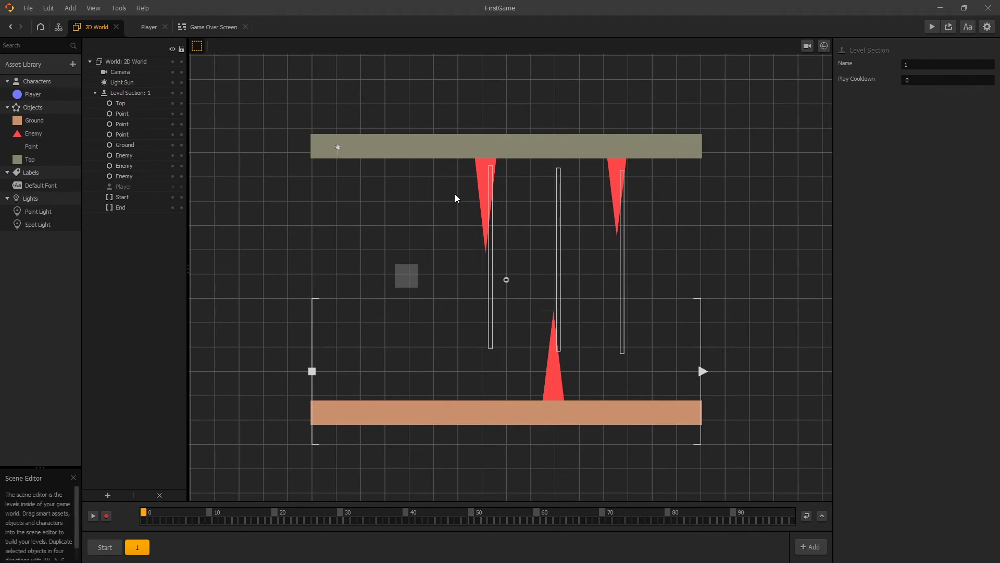
{"action": "left_click", "coordinate": [485, 212]}
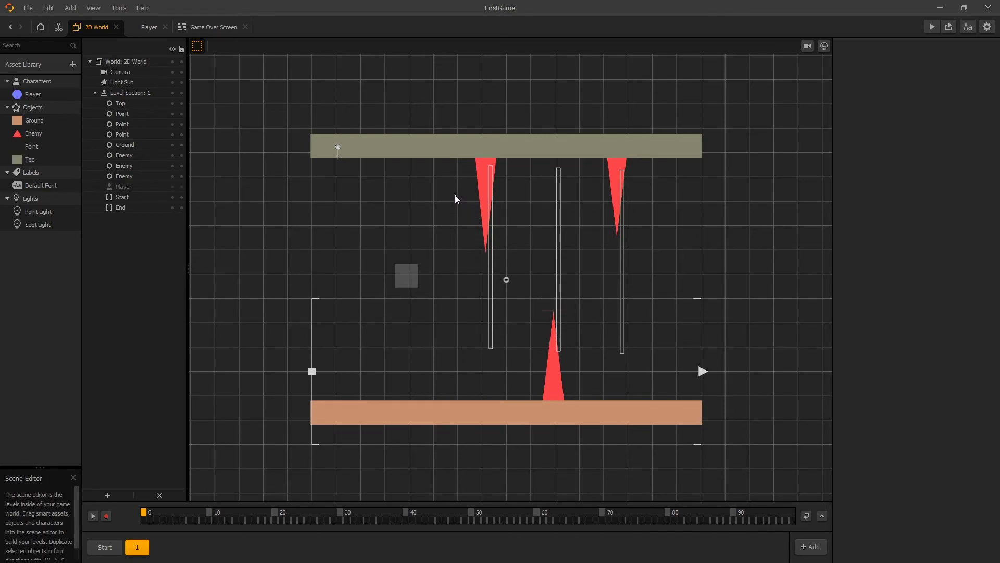
{"action": "left_click_drag", "start_coordinate": [453, 197], "coordinate": [412, 206]}
{"action": "left_click", "coordinate": [526, 307]}
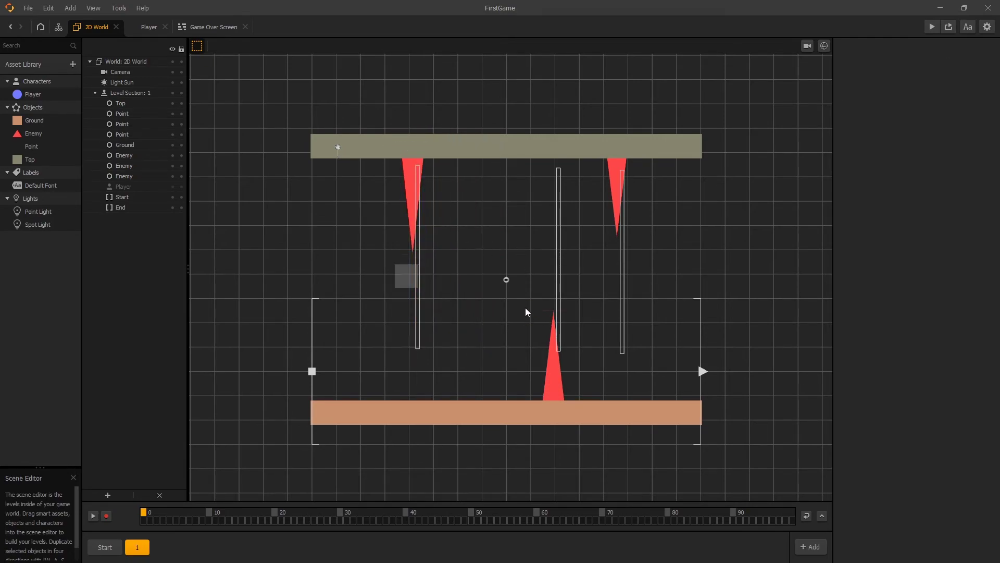
Move scene 1's floor spike with its point trigger to the level's centre and place a duplicate ceiling spike directly above it
{"action": "left_click_drag", "start_coordinate": [525, 307], "coordinate": [509, 376]}
{"action": "left_click_drag", "start_coordinate": [660, 214], "coordinate": [501, 166]}
{"action": "key", "text": "a"}
{"action": "left_click", "coordinate": [598, 319]}
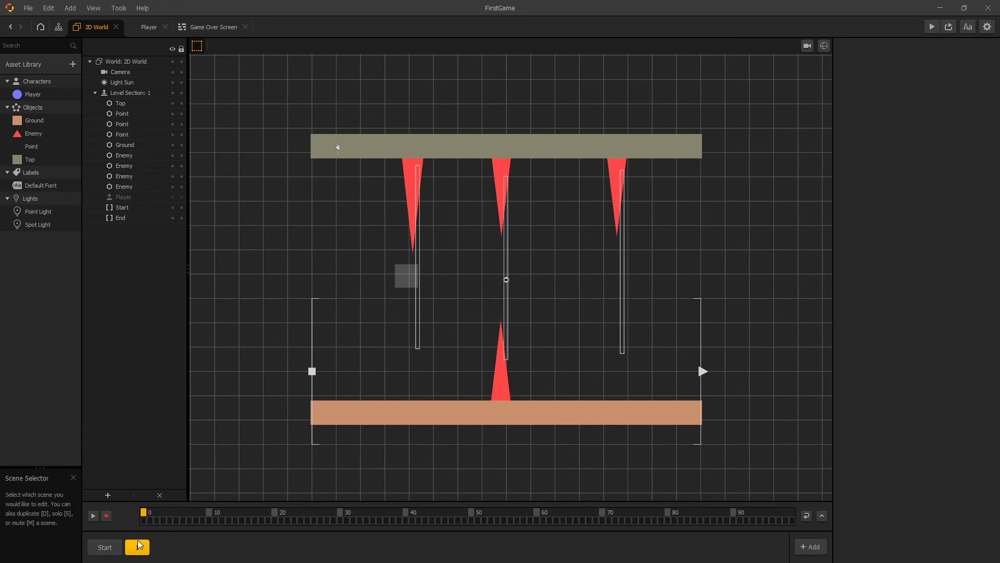
Duplicate scene 1 as a scene named 2 and delete the active, non-greyed Player from the copy
{"action": "key", "text": "d"}
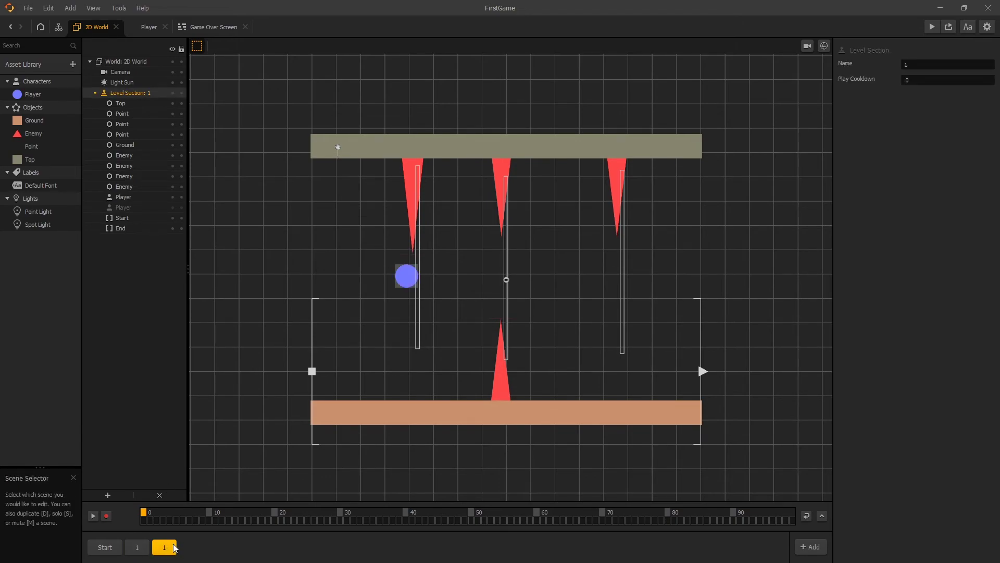
{"action": "left_click", "coordinate": [405, 279]}
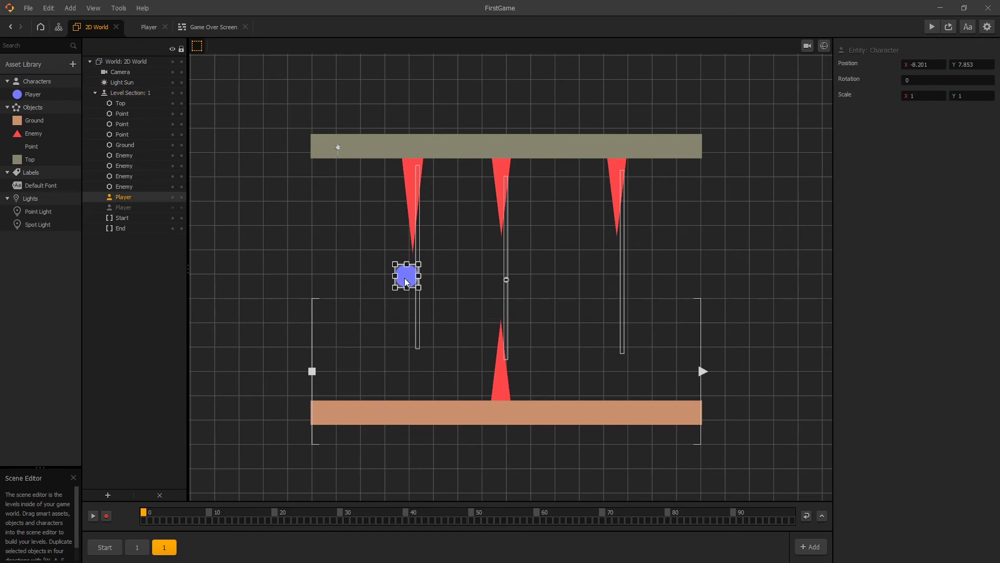
{"action": "key", "text": "Delete"}
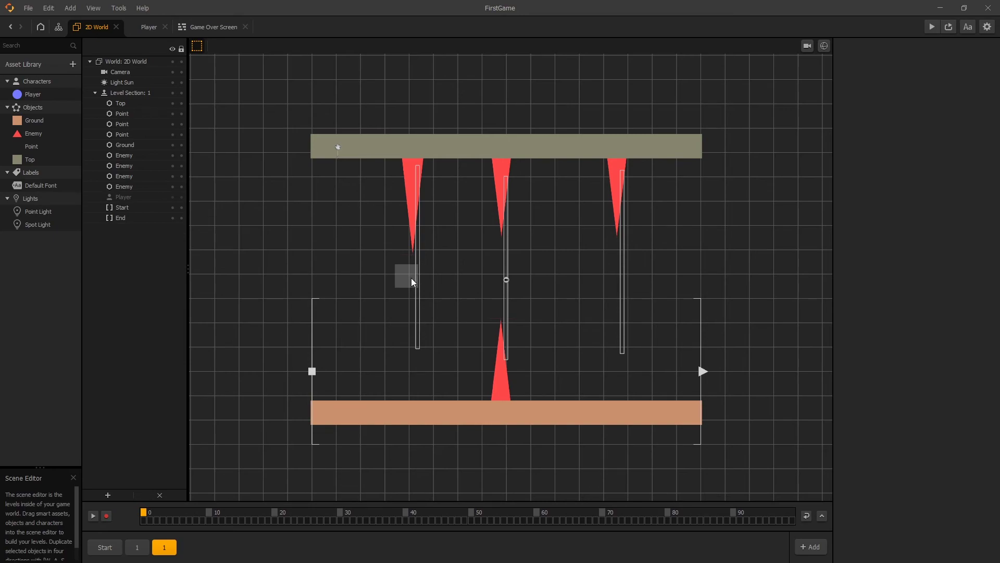
{"action": "left_click", "coordinate": [920, 65]}
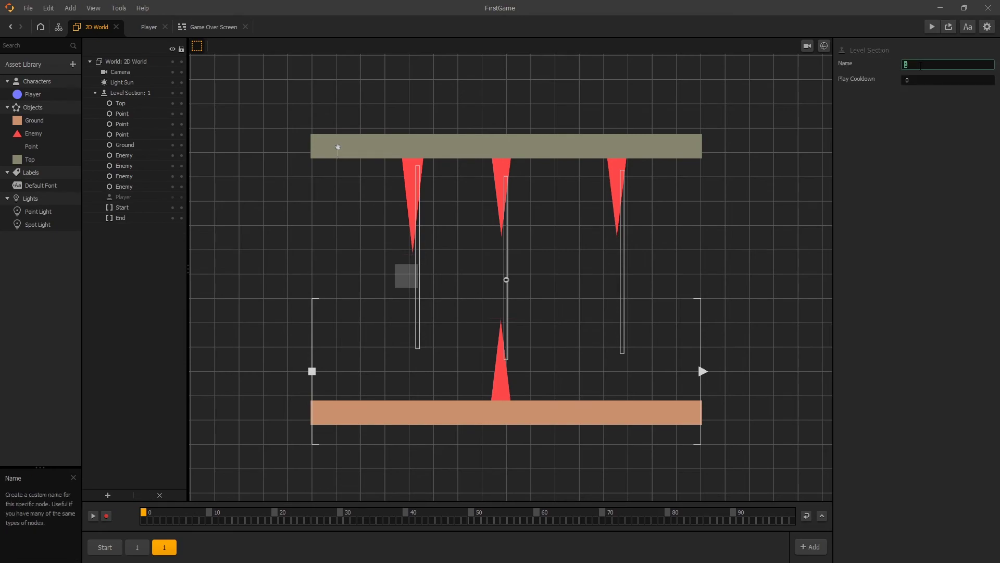
{"action": "key", "text": "Return"}
Delete the floor spike from scene 2 and build a row of six ceiling spikes with point triggers from moved and duplicated ones
{"action": "left_click_drag", "start_coordinate": [447, 240], "coordinate": [390, 195]}
{"action": "left_click_drag", "start_coordinate": [414, 197], "coordinate": [472, 188]}
{"action": "left_click_drag", "start_coordinate": [644, 225], "coordinate": [654, 169]}
{"action": "left_click", "coordinate": [506, 372]}
{"action": "key", "text": "Delete"}
{"action": "key", "text": "d"}
{"action": "key", "text": "d"}
{"action": "left_click_drag", "start_coordinate": [489, 219], "coordinate": [457, 179]}
{"action": "key", "text": "a"}
{"action": "left_click", "coordinate": [447, 226]}
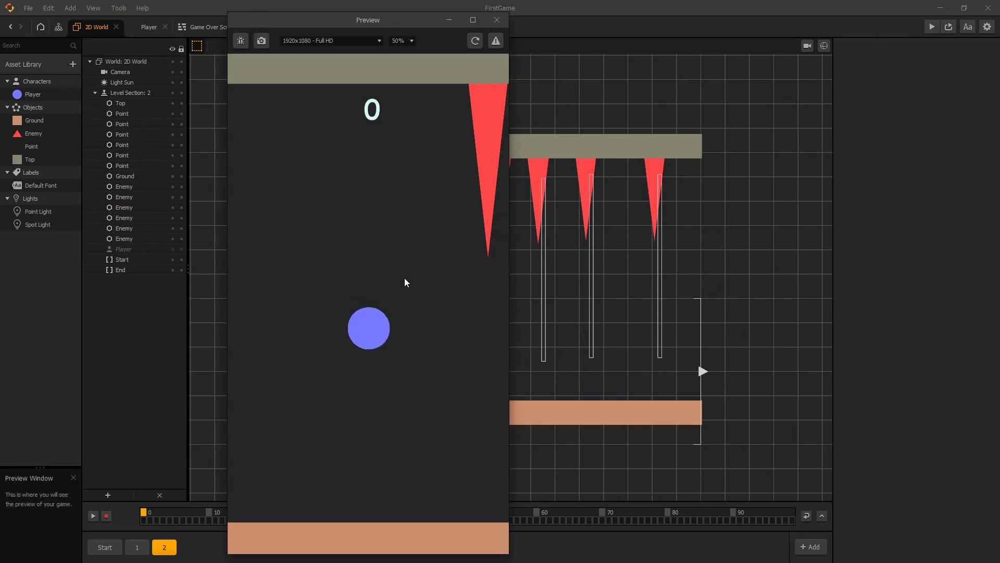
Playtest the game in the preview, jumping past the obstacles of the Start scene and scenes 1 and 2
{"action": "left_click", "coordinate": [428, 292]}
{"action": "left_click", "coordinate": [464, 292]}
{"action": "left_click", "coordinate": [462, 293]}
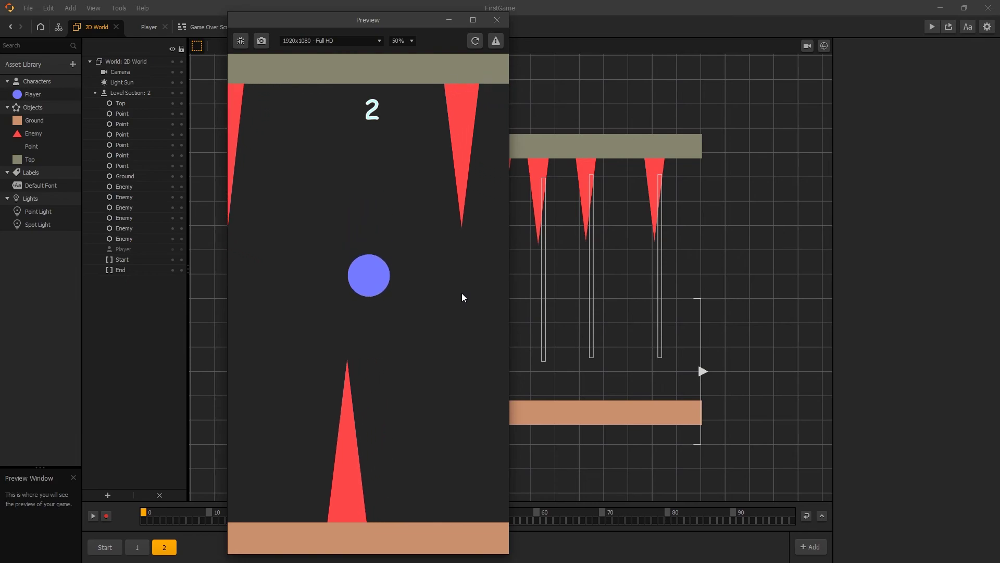
{"action": "left_click", "coordinate": [462, 297]}
{"action": "left_click", "coordinate": [460, 279]}
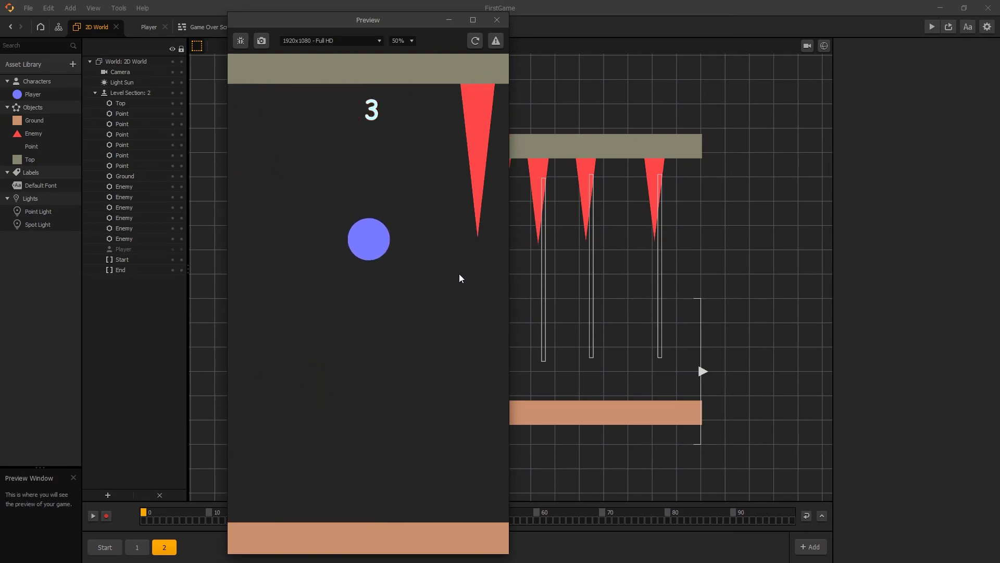
{"action": "left_click", "coordinate": [460, 276]}
{"action": "left_click", "coordinate": [436, 277]}
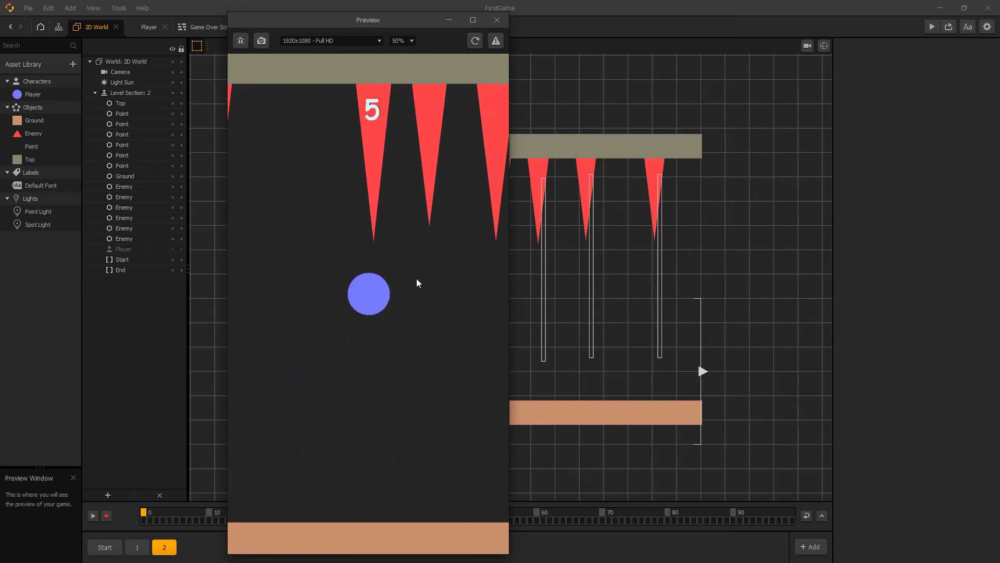
{"action": "left_click", "coordinate": [420, 281]}
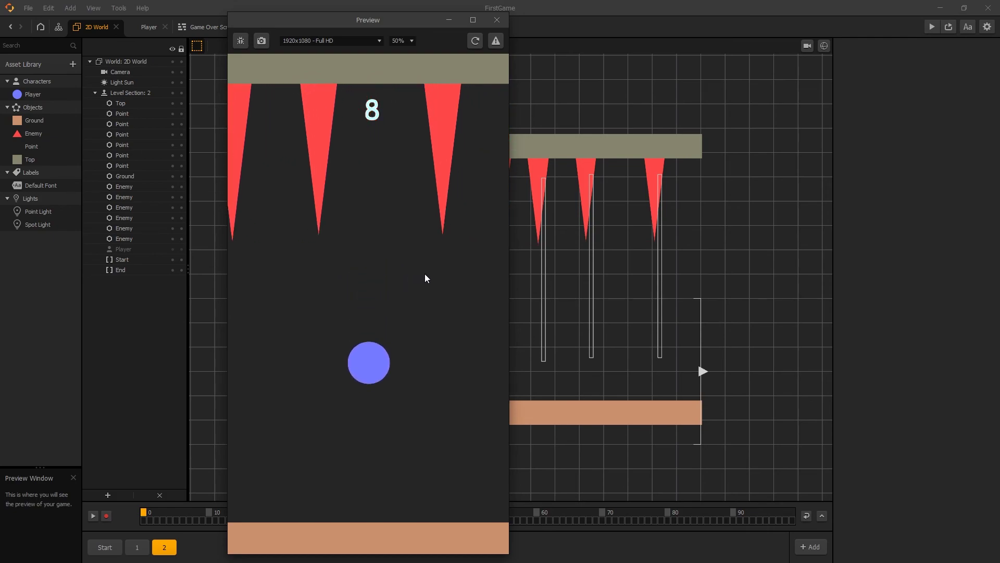
{"action": "left_click", "coordinate": [424, 273]}
{"action": "left_click", "coordinate": [411, 265]}
{"action": "left_click", "coordinate": [411, 265]}
{"action": "left_click", "coordinate": [411, 266]}
{"action": "left_click", "coordinate": [391, 284]}
{"action": "left_click", "coordinate": [418, 274]}
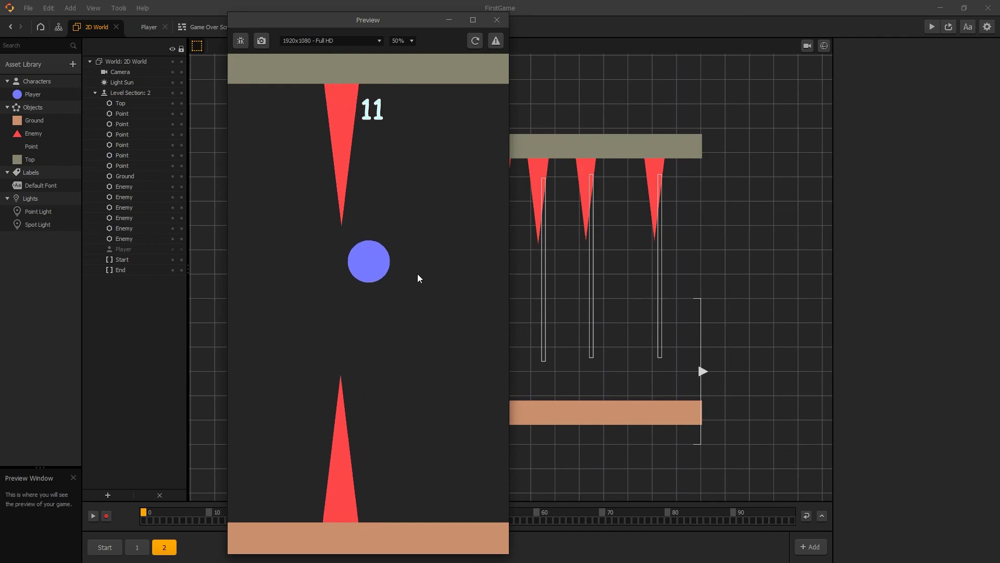
{"action": "left_click", "coordinate": [418, 274]}
{"action": "left_click", "coordinate": [420, 272]}
{"action": "left_click", "coordinate": [426, 265]}
{"action": "left_click", "coordinate": [423, 260]}
{"action": "left_click", "coordinate": [420, 254]}
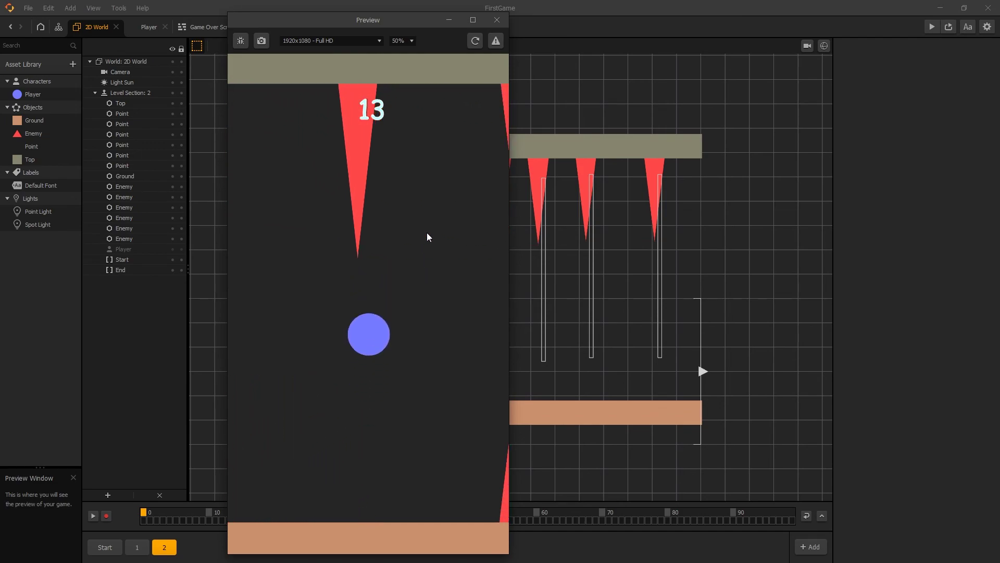
{"action": "left_click", "coordinate": [411, 235]}
{"action": "left_click", "coordinate": [421, 279]}
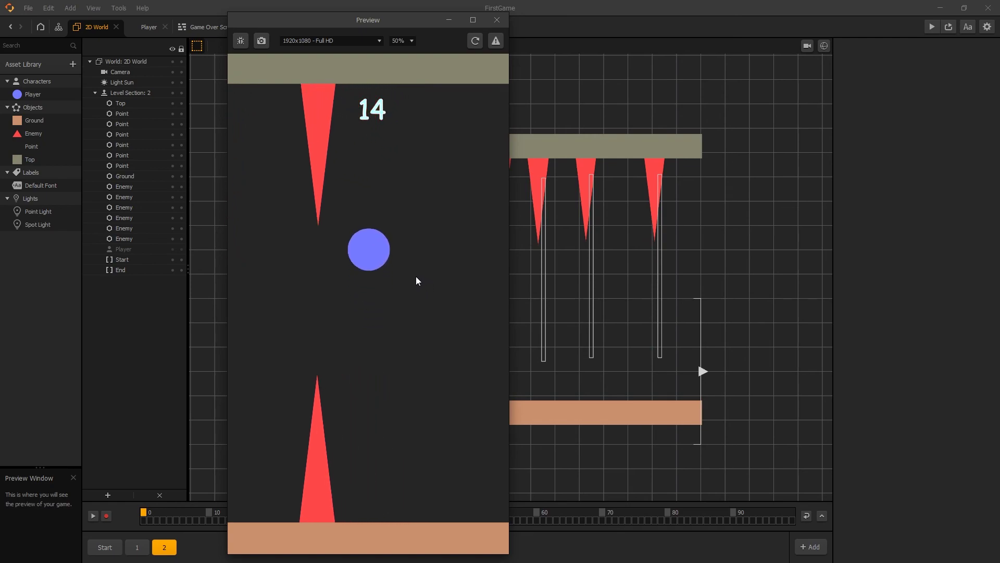
{"action": "left_click", "coordinate": [402, 232]}
{"action": "left_click", "coordinate": [402, 232]}
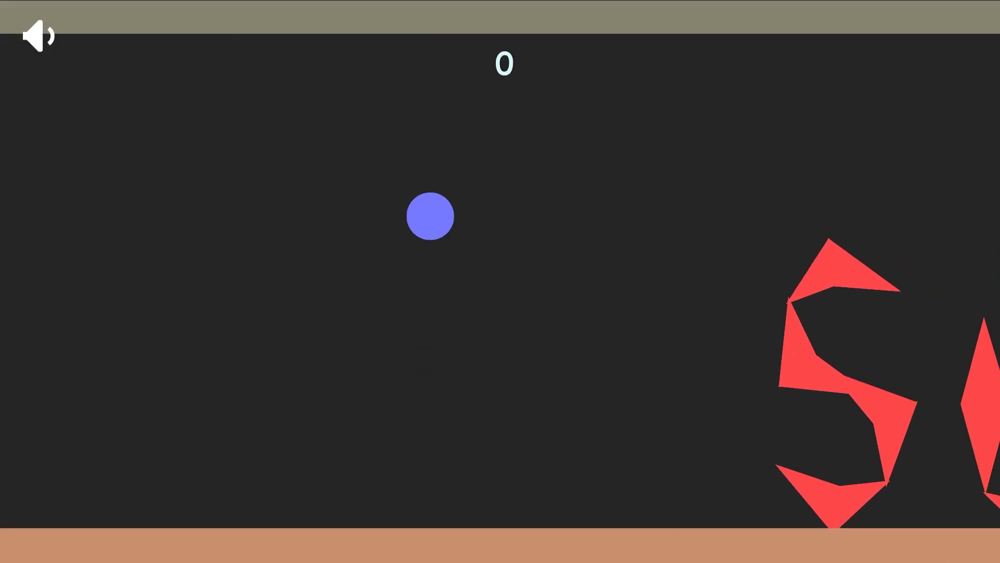
{"action": "key", "text": "space"}
{"action": "key", "text": "space"}
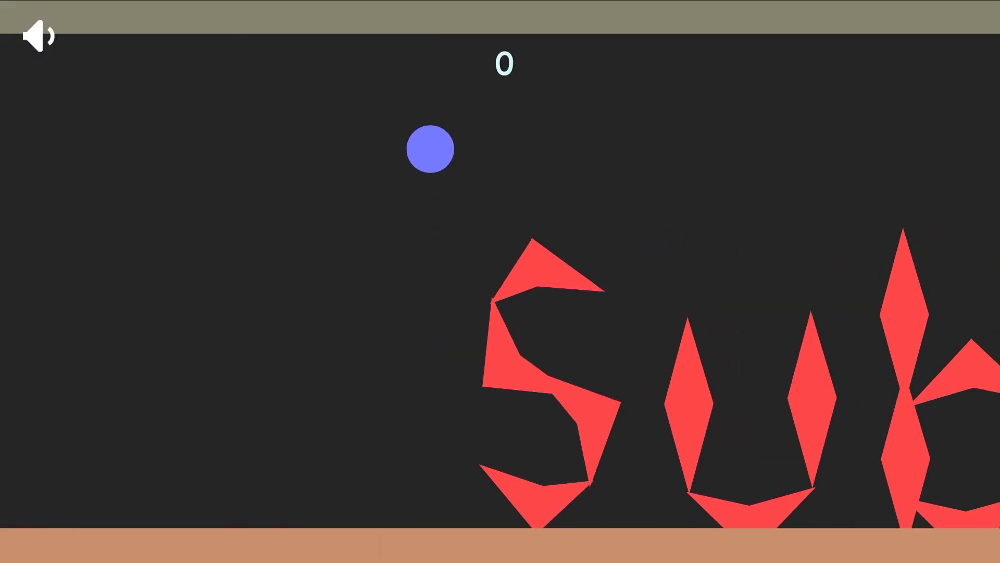
{"action": "key", "text": "space"}
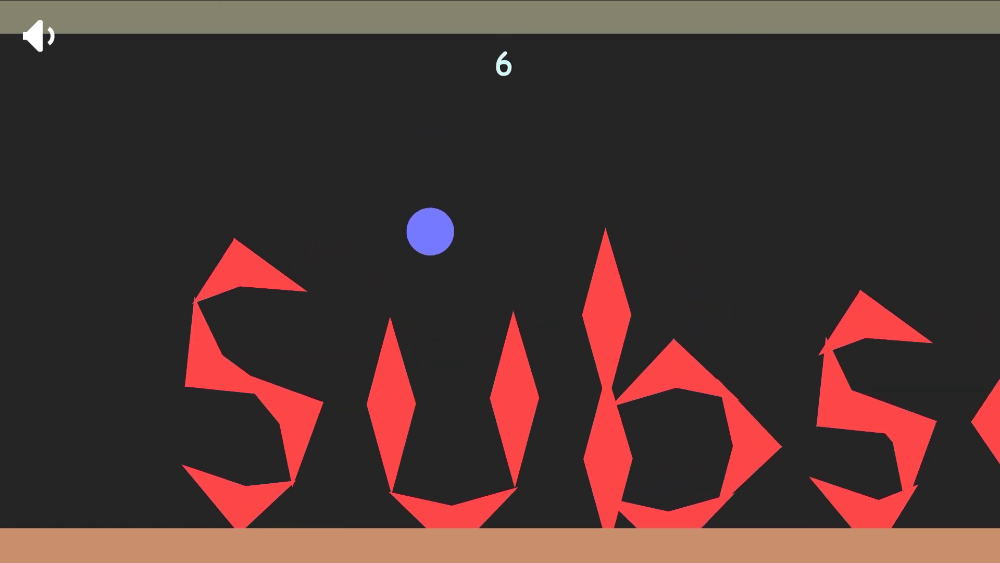
{"action": "key", "text": "space"}
{"action": "key", "text": "space"}
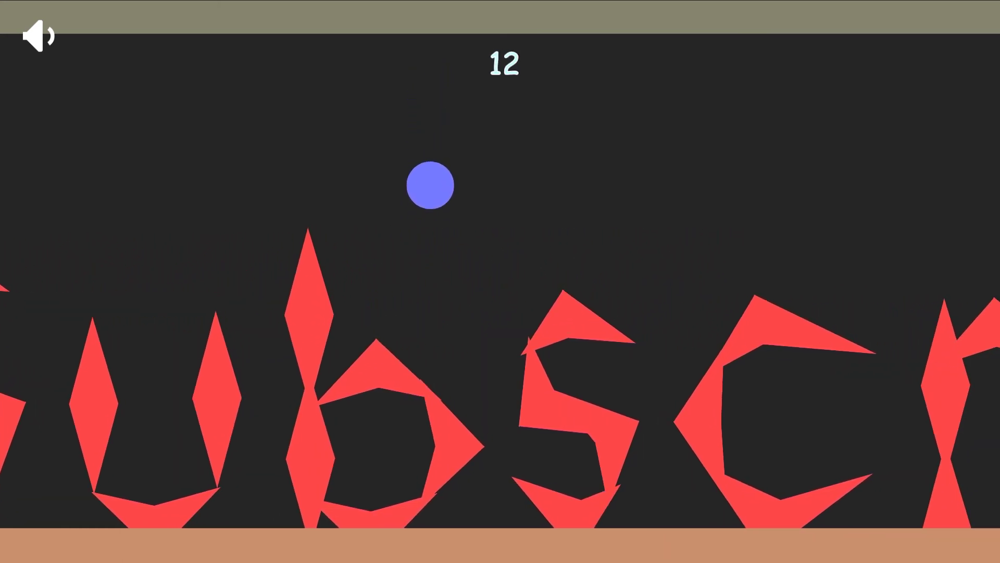
{"action": "key", "text": "space"}
{"action": "key", "text": "space"}
{"action": "key", "text": "space"}
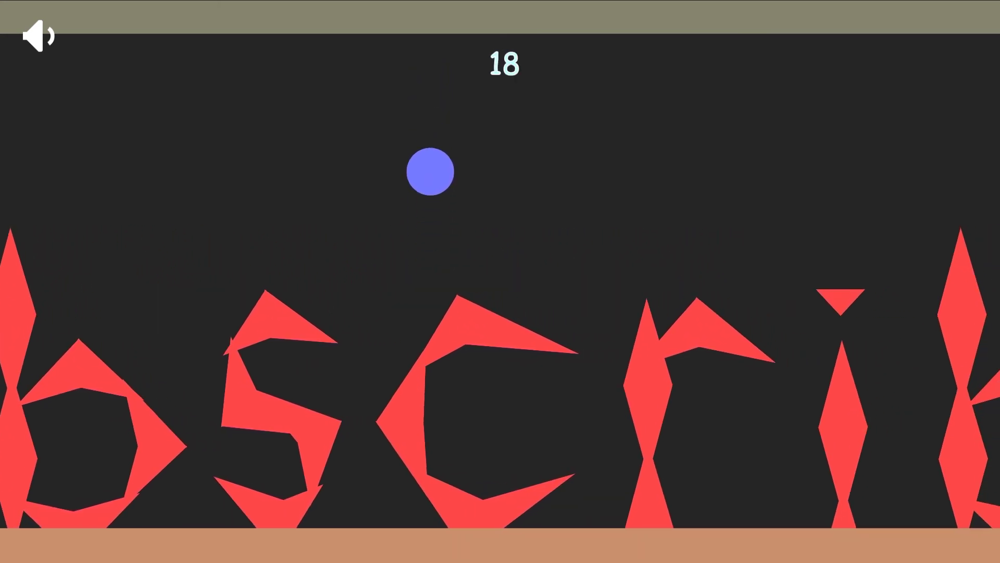
{"action": "key", "text": "space"}
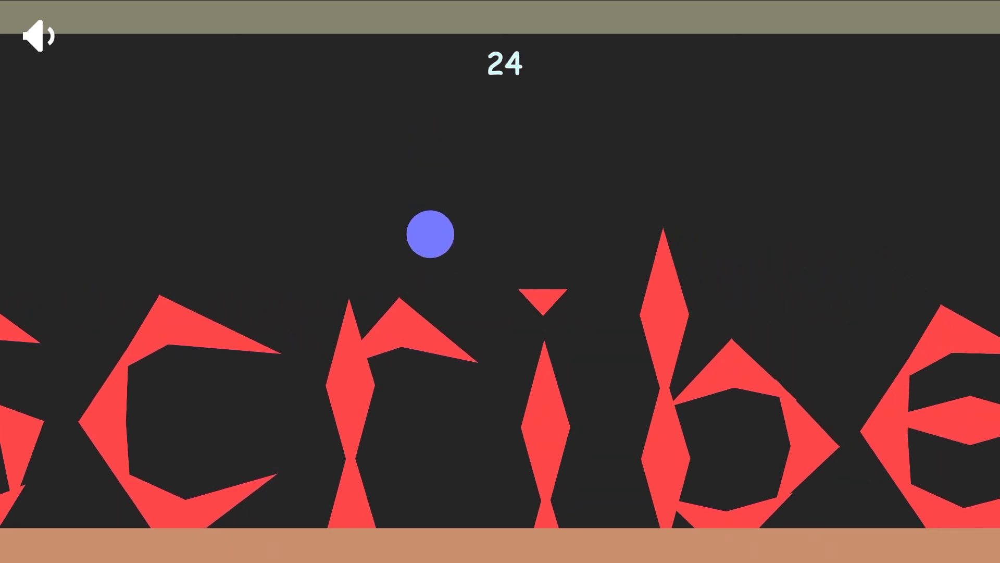
{"action": "key", "text": "space"}
{"action": "key", "text": "space"}
{"action": "key", "text": "space"}
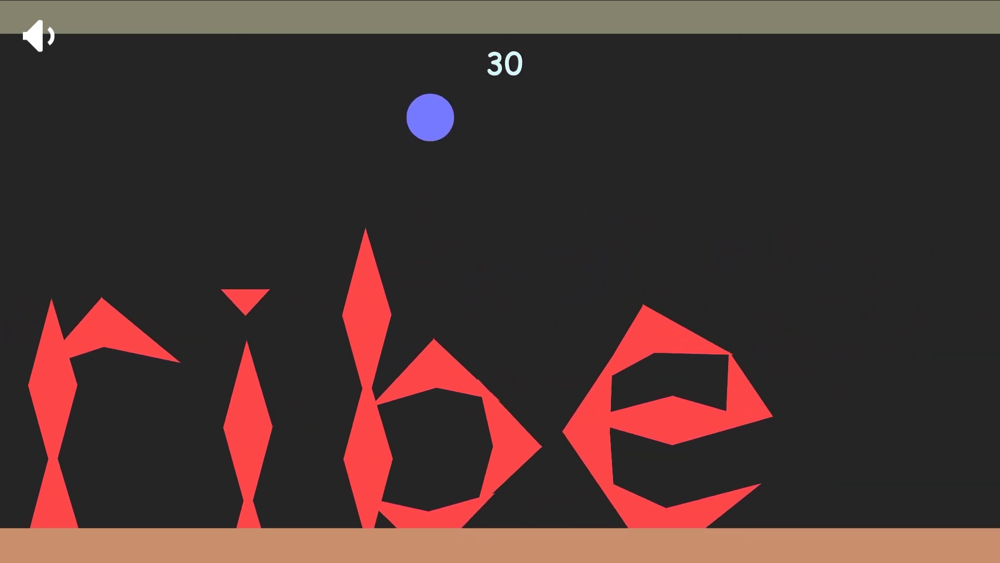